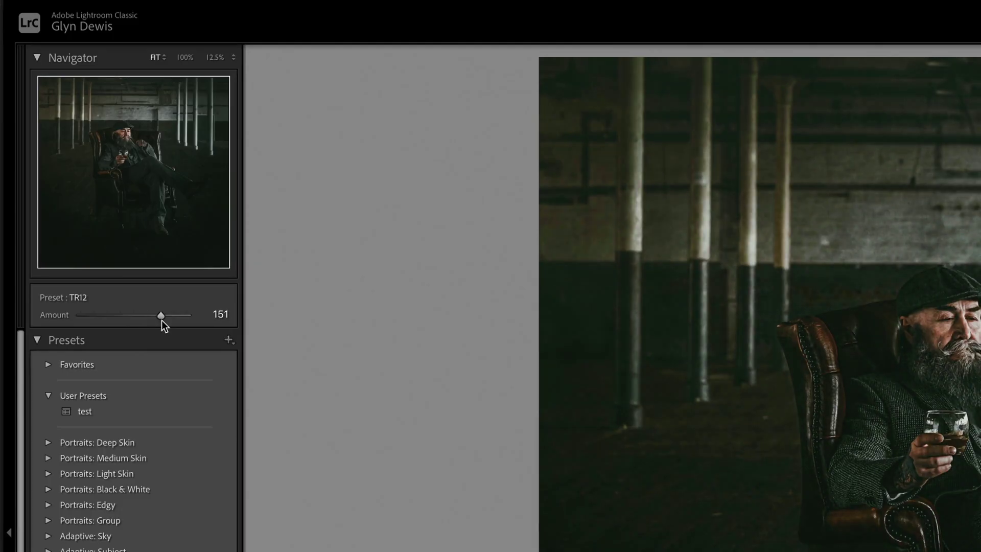
- Open the Profile Browser on the bearded men's portrait, listing groups like Vintage and Modern
{"action": "mouse_move", "coordinate": [160, 321]}
{"action": "left_mouse_down"}
{"action": "mouse_move", "coordinate": [117, 317]}
{"action": "mouse_move", "coordinate": [153, 319]}
{"action": "left_mouse_up"}
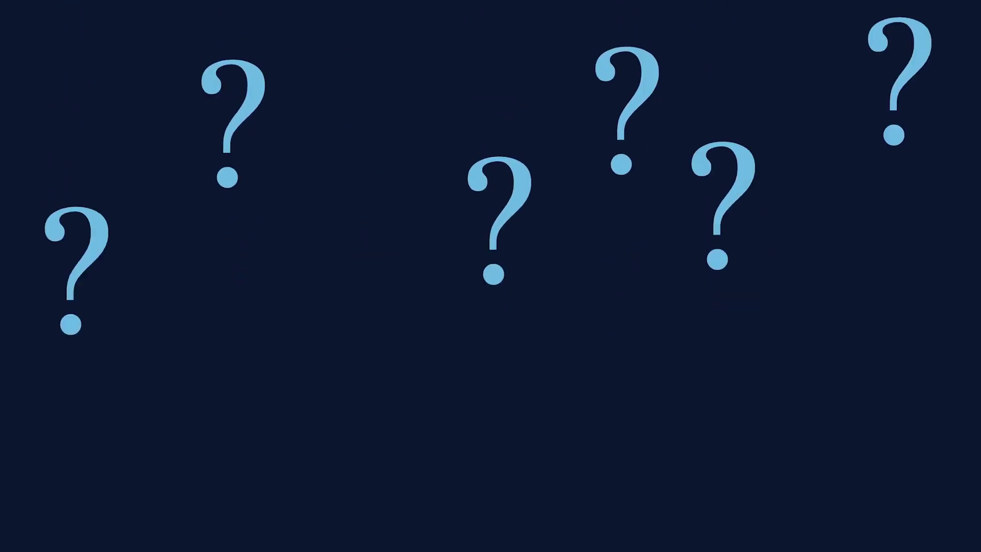
{"action": "left_click", "coordinate": [27, 254]}
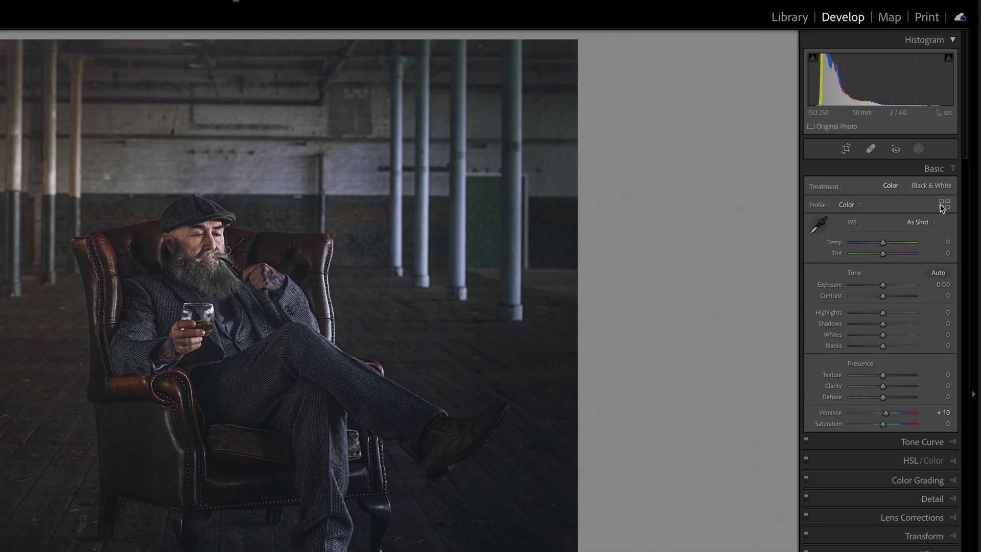
{"action": "left_click", "coordinate": [942, 205]}
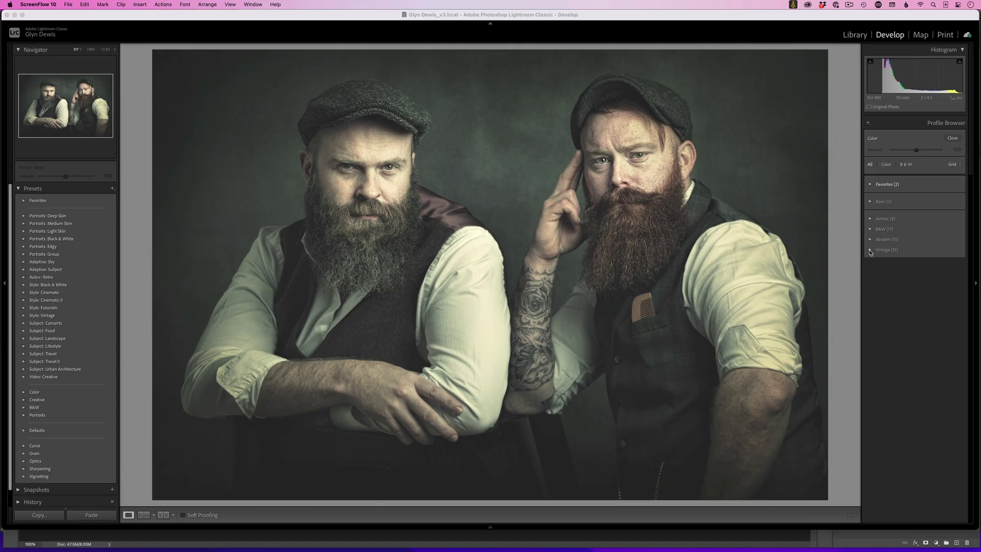
- Compare the Vintage 01–04 profiles on the portrait, then apply Vintage 05 at Amount 22
{"action": "left_click", "coordinate": [870, 250]}
{"action": "left_click", "coordinate": [878, 274]}
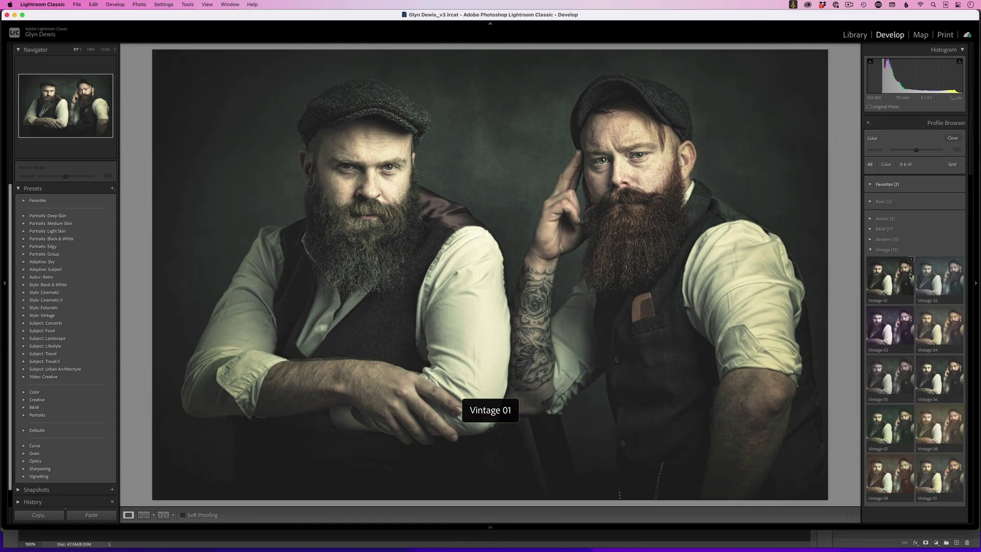
{"action": "left_click", "coordinate": [938, 296]}
{"action": "left_click", "coordinate": [937, 328]}
{"action": "left_click", "coordinate": [939, 361]}
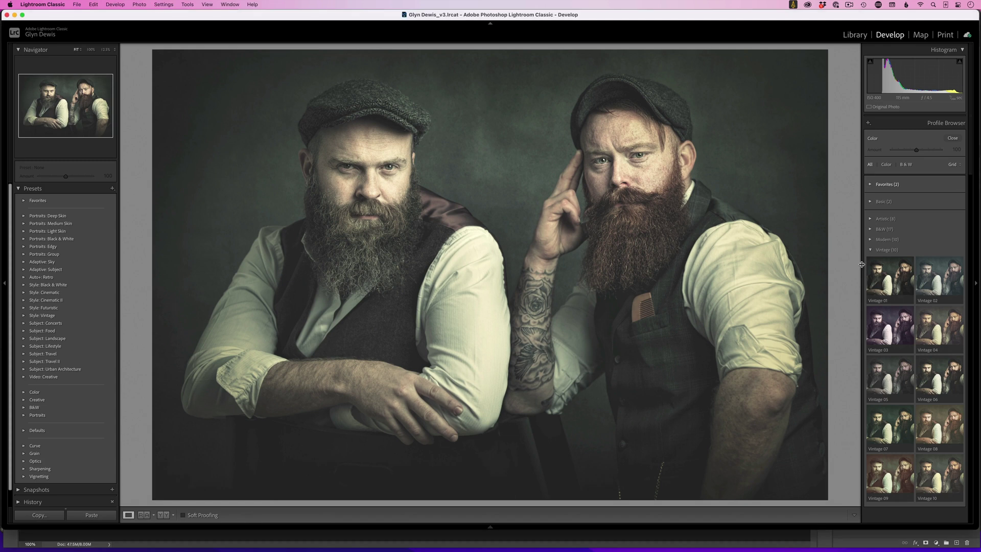
{"action": "left_click", "coordinate": [887, 330]}
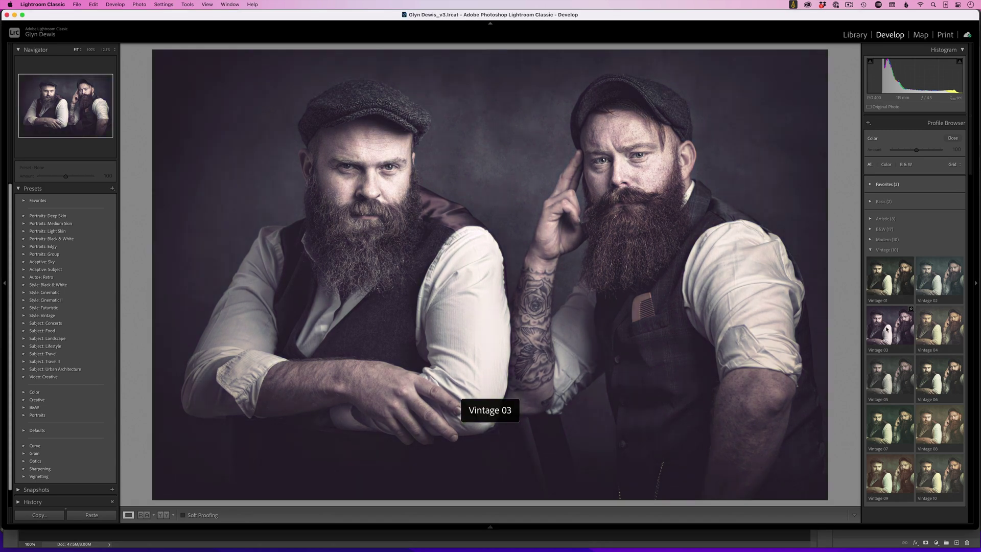
{"action": "left_click", "coordinate": [912, 359]}
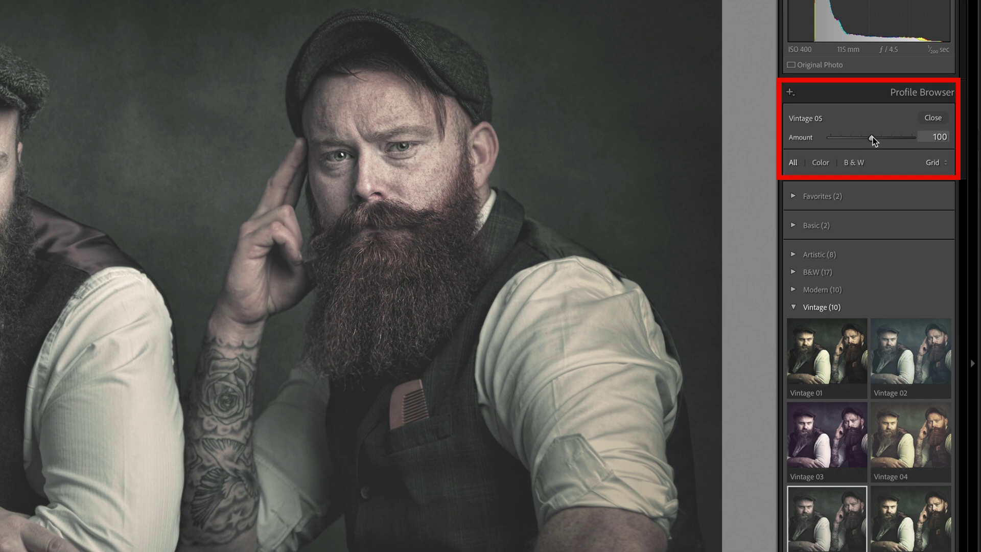
{"action": "mouse_move", "coordinate": [871, 138]}
{"action": "left_mouse_down"}
{"action": "mouse_move", "coordinate": [841, 135]}
{"action": "mouse_move", "coordinate": [926, 140]}
{"action": "mouse_move", "coordinate": [840, 134]}
{"action": "mouse_move", "coordinate": [888, 136]}
{"action": "left_mouse_up"}
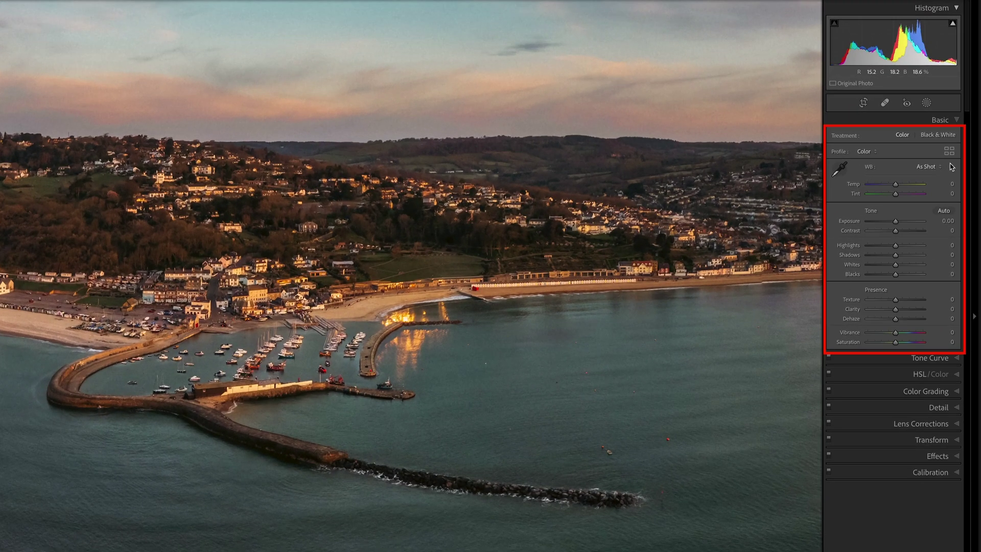
- Apply the Modern 01 profile to the harbour photo and return to the Basic panel
{"action": "left_click", "coordinate": [949, 151]}
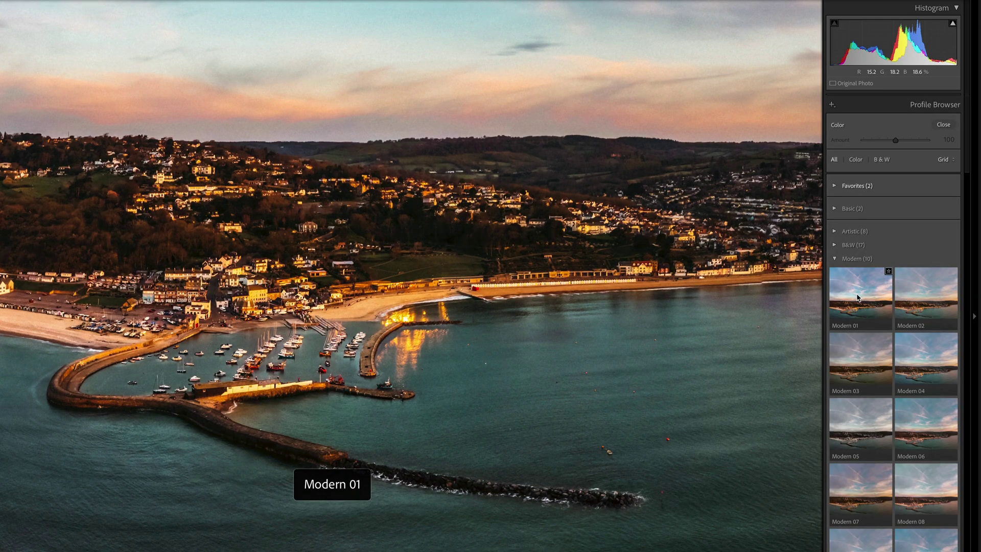
{"action": "left_click", "coordinate": [856, 287]}
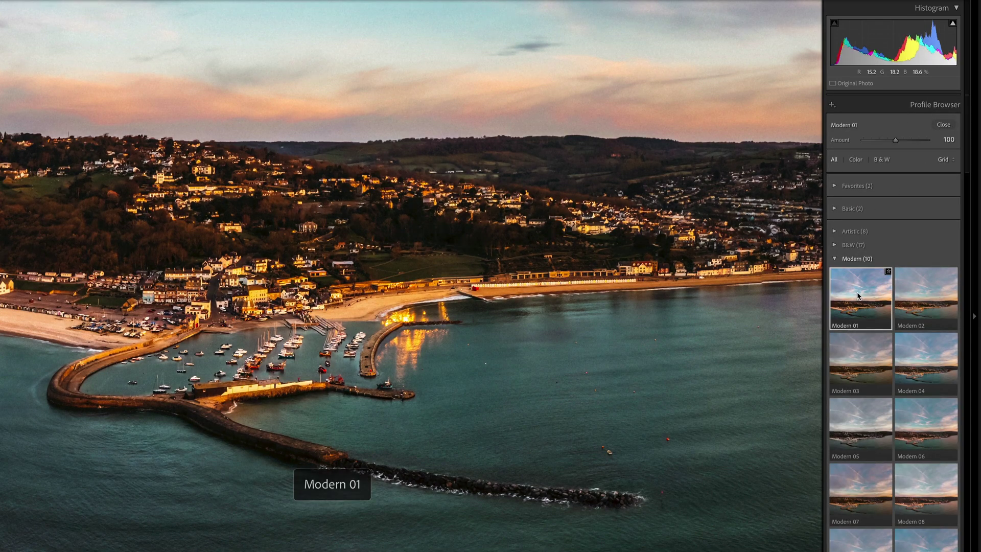
{"action": "left_click", "coordinate": [944, 125]}
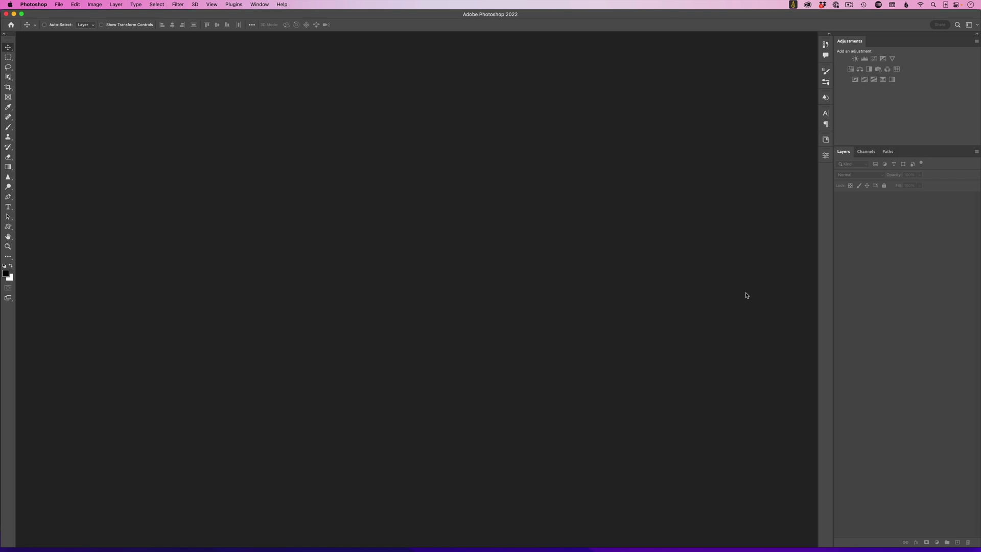
- Create a new 3840 × 2160 document with black background contents via File > New
{"action": "left_click", "coordinate": [178, 4]}
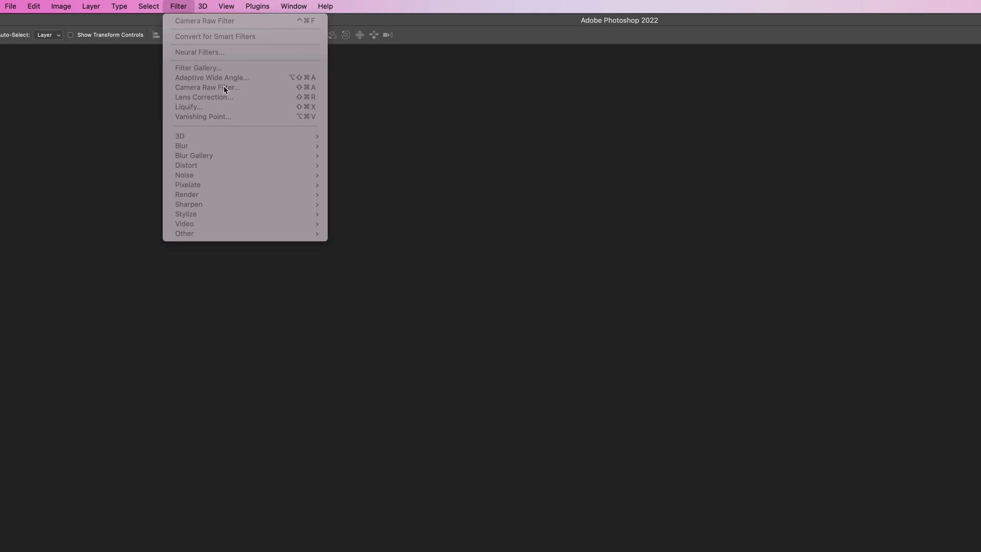
{"action": "left_click", "coordinate": [446, 148]}
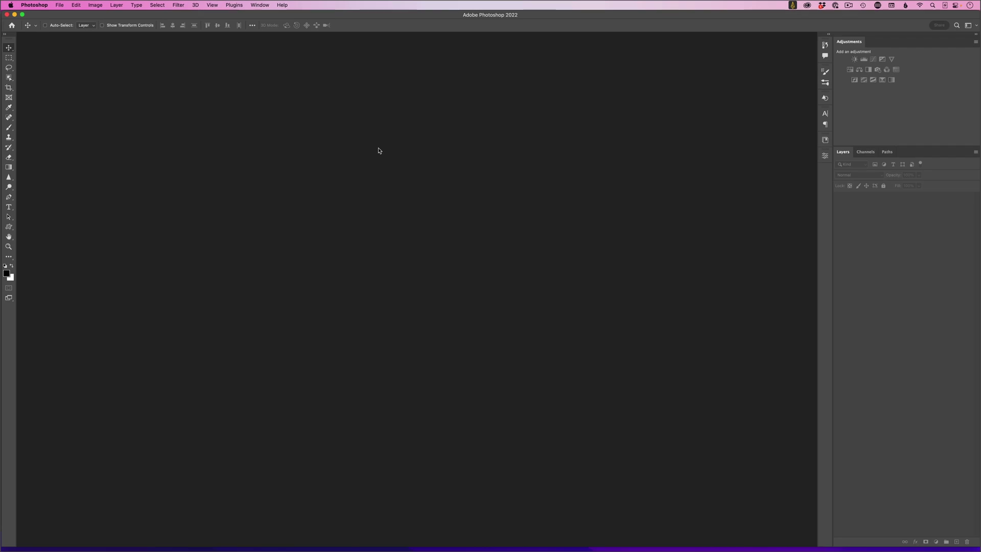
{"action": "left_click", "coordinate": [59, 6]}
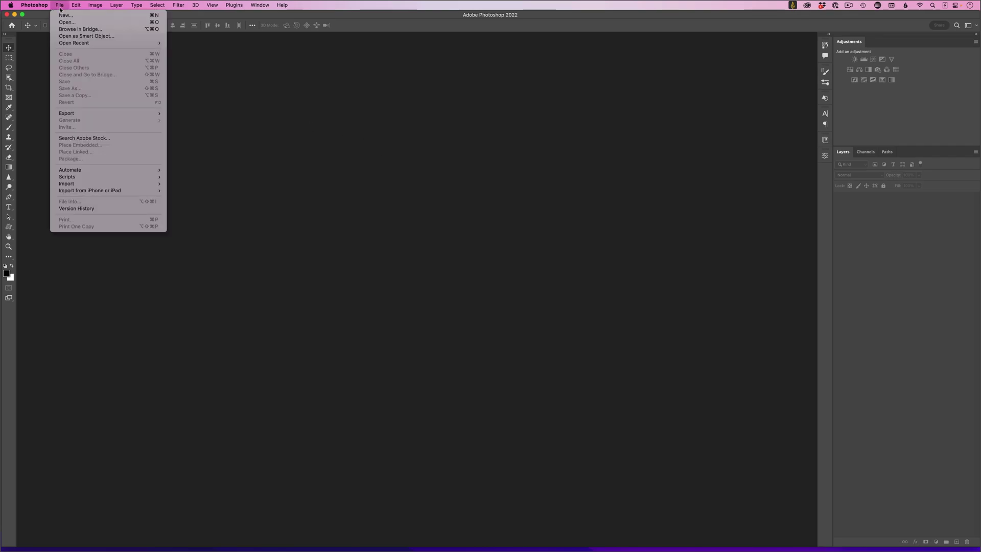
{"action": "left_click", "coordinate": [65, 16]}
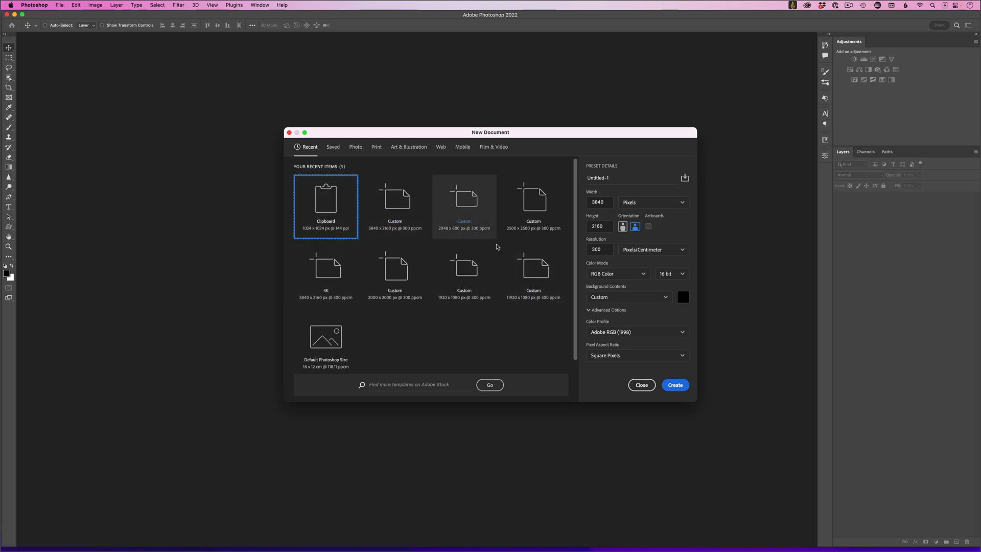
{"action": "left_click", "coordinate": [674, 387]}
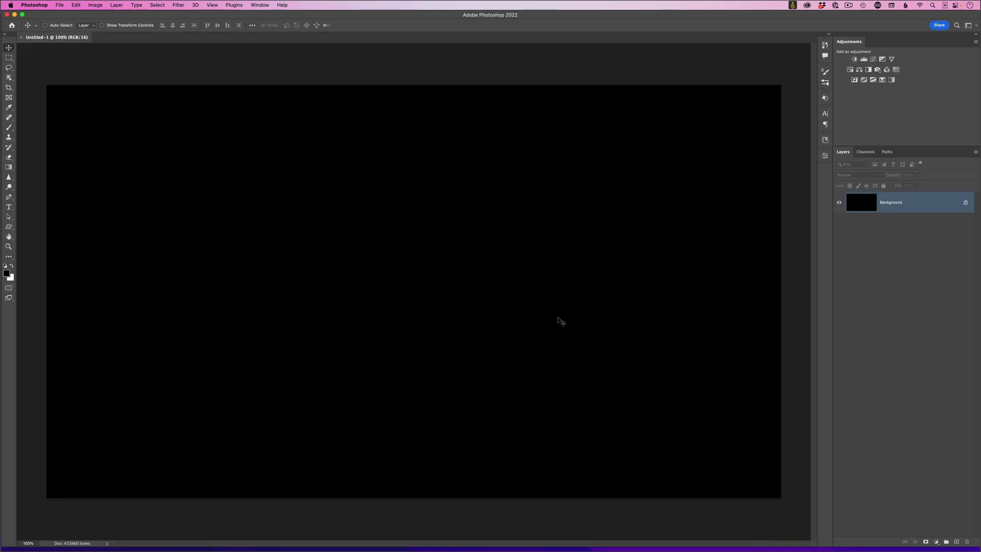
- Open the black document in the Camera Raw Filter and Alt-reveal the Create Profile option
{"action": "left_click", "coordinate": [179, 5]}
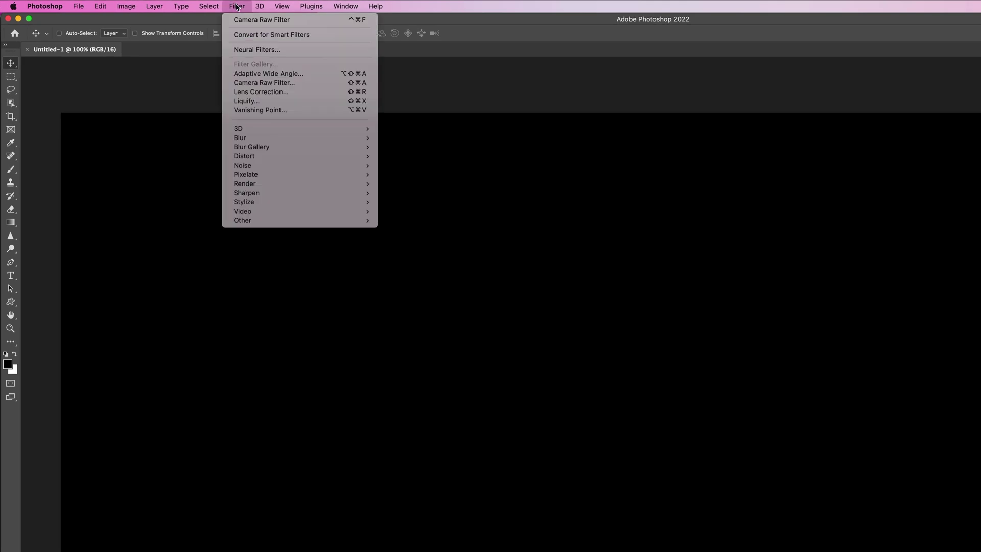
{"action": "left_click", "coordinate": [288, 83]}
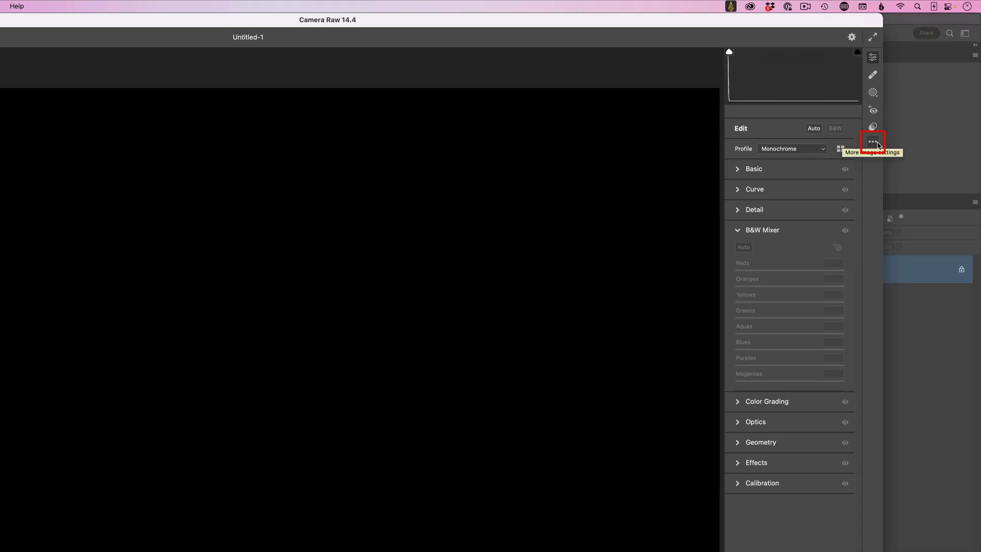
{"action": "left_click", "coordinate": [872, 143]}
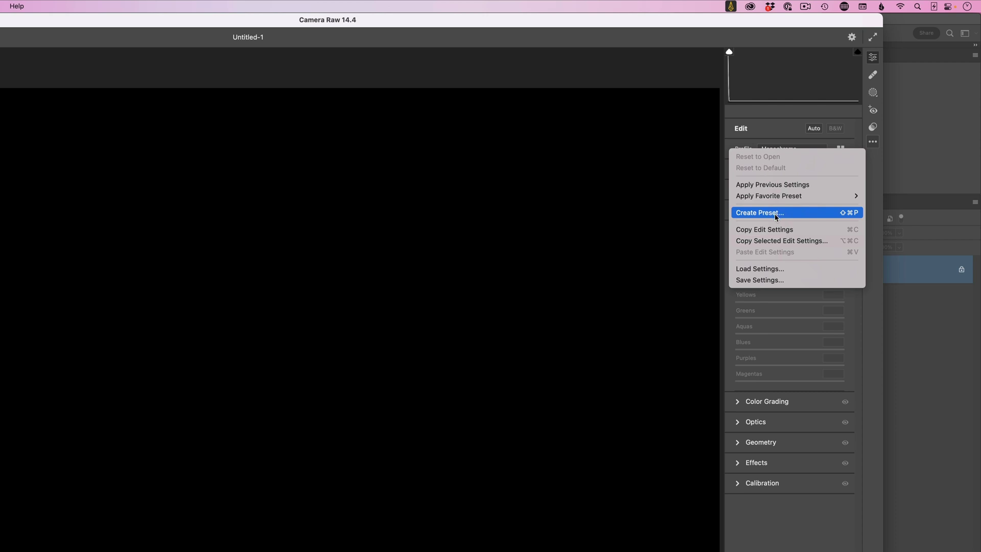
{"action": "left_click", "coordinate": [869, 304]}
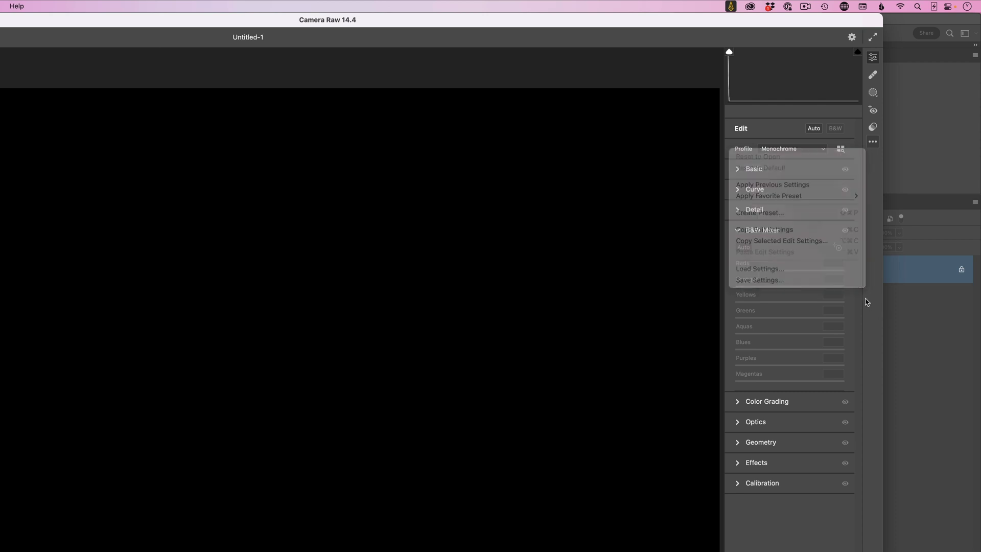
{"action": "key", "text": "alt"}
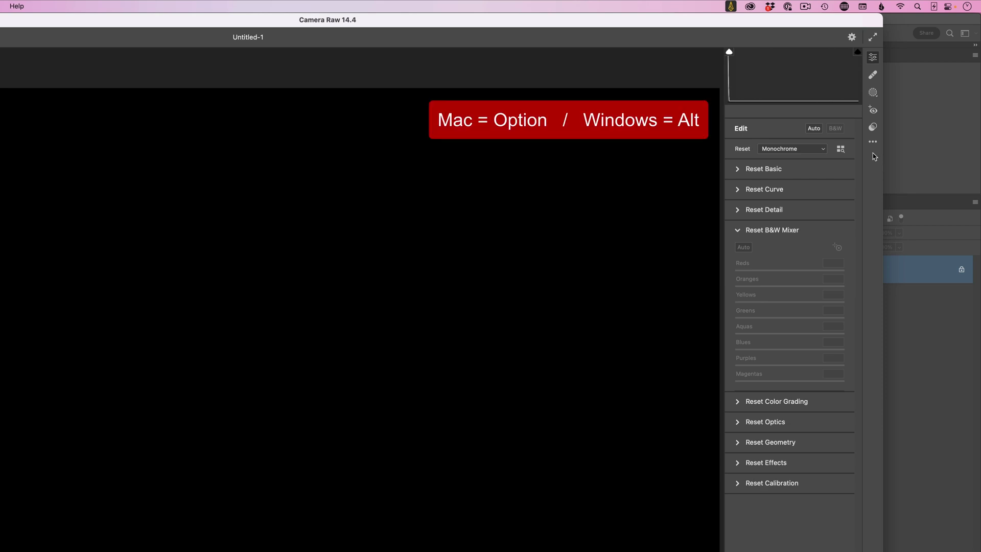
{"action": "left_click", "coordinate": [873, 143]}
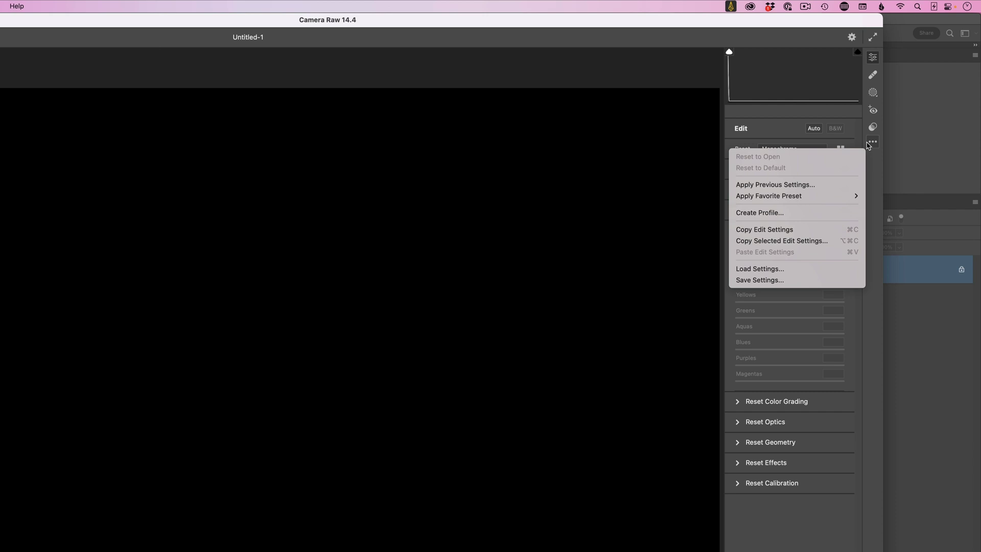
- Start a new profile named 1940s, kept in the User Profiles group
{"action": "left_click", "coordinate": [770, 213]}
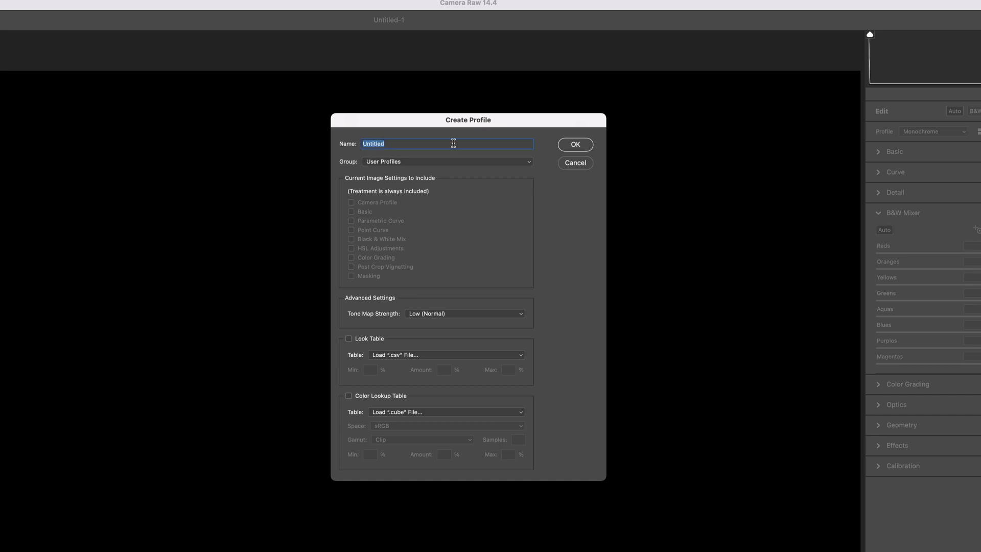
{"action": "type", "text": "1940s"}
{"action": "left_click", "coordinate": [388, 163]}
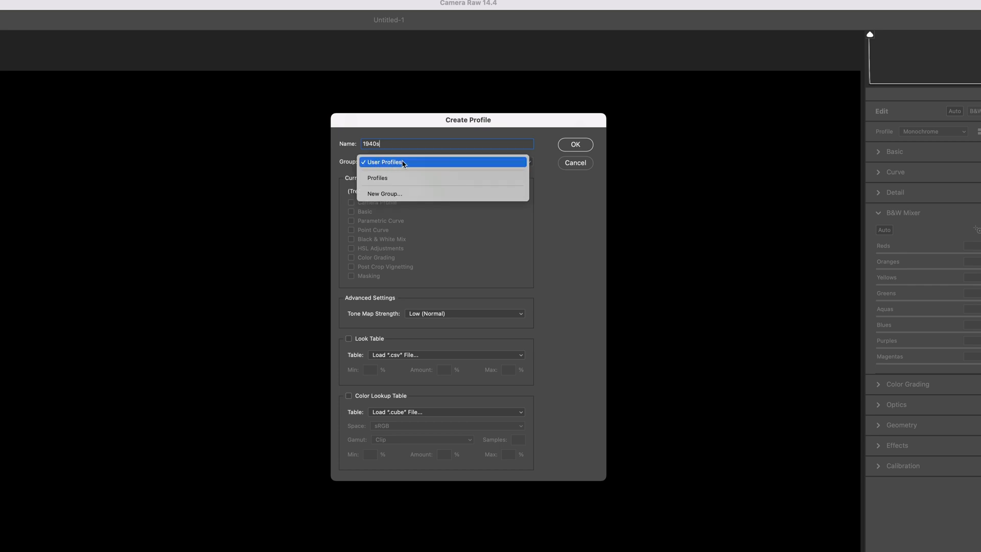
{"action": "left_click", "coordinate": [388, 163]}
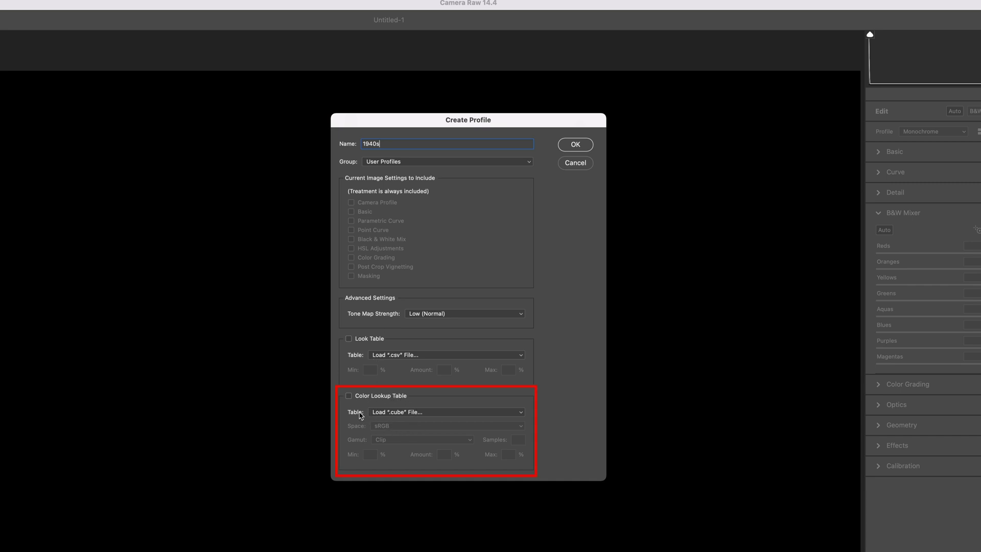
- Load the #1940RAF_dewis.CUBE lookup table, set its colour space to Adobe RGB, and save
{"action": "left_click", "coordinate": [349, 397]}
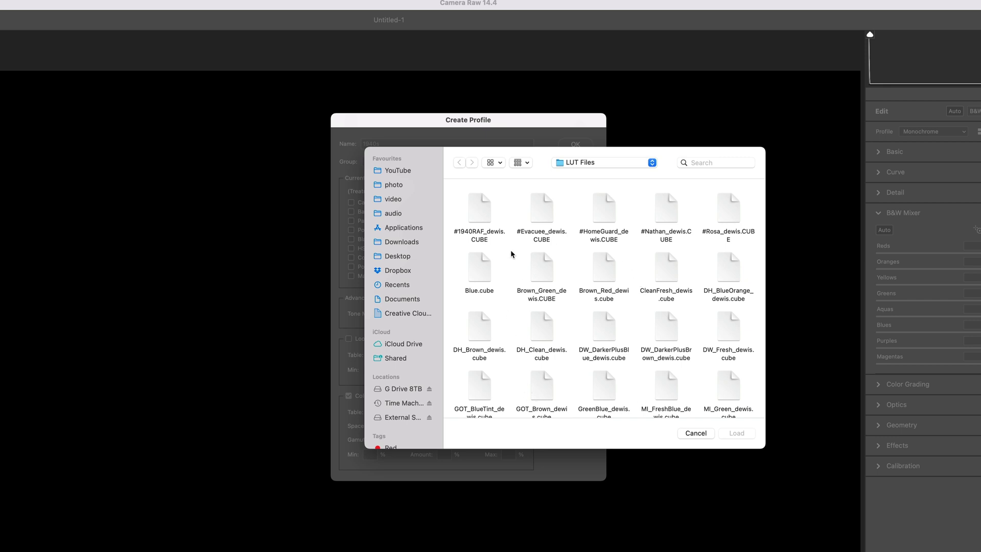
{"action": "left_click", "coordinate": [478, 211]}
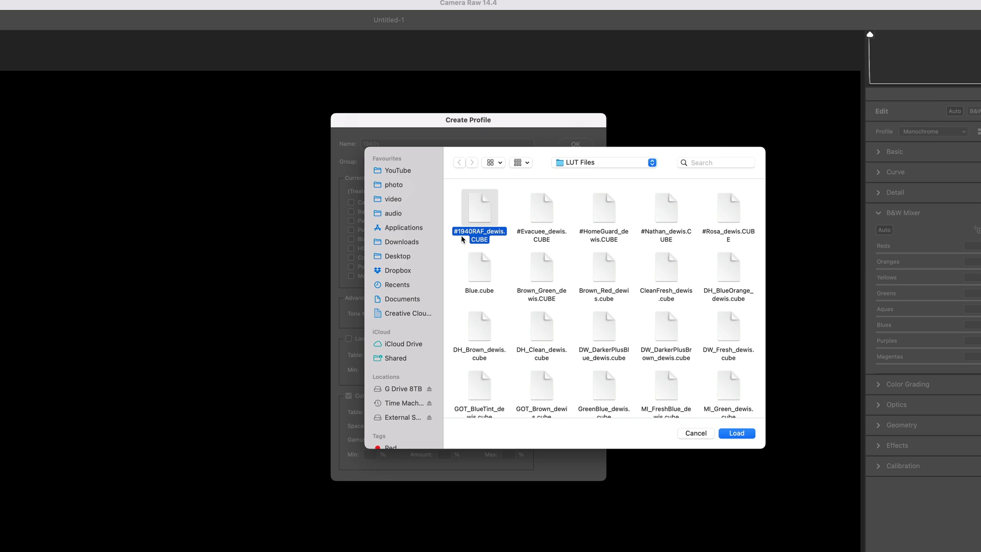
{"action": "left_click", "coordinate": [737, 433]}
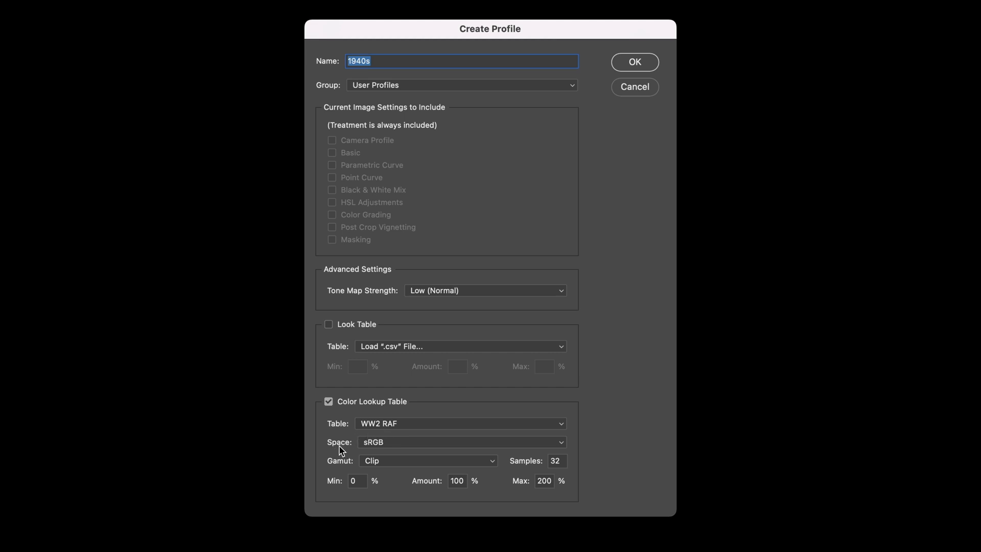
{"action": "left_click", "coordinate": [374, 443]}
{"action": "left_click", "coordinate": [377, 387]}
{"action": "left_click", "coordinate": [629, 63]}
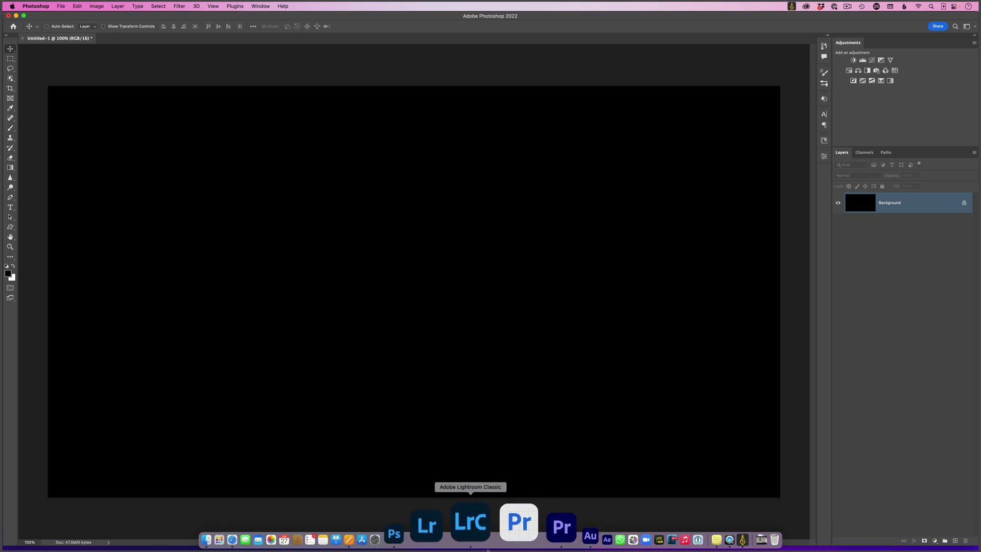
- Apply the 1940s user profile to the medal-wearing man's portrait and set Amount to 92
{"action": "left_click", "coordinate": [484, 535]}
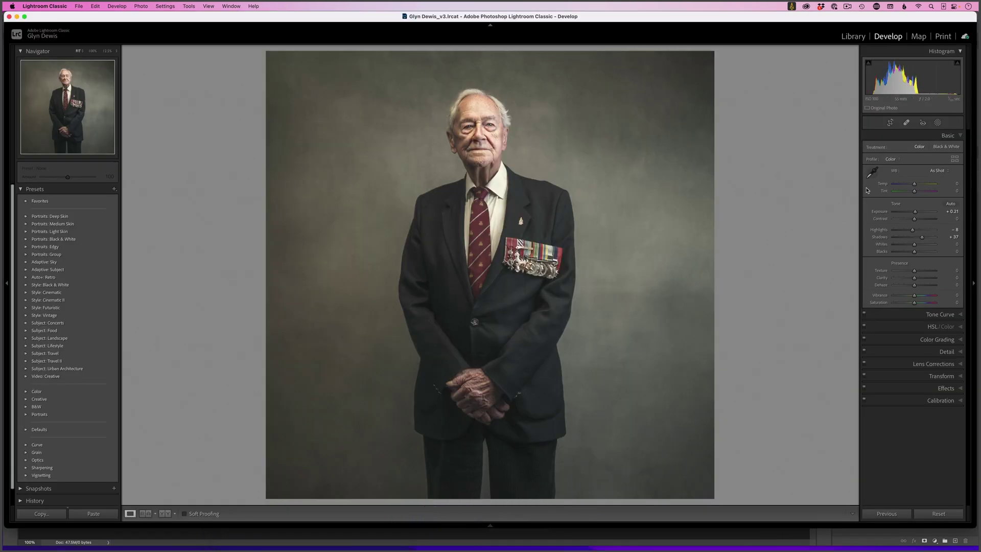
{"action": "left_click", "coordinate": [955, 159]}
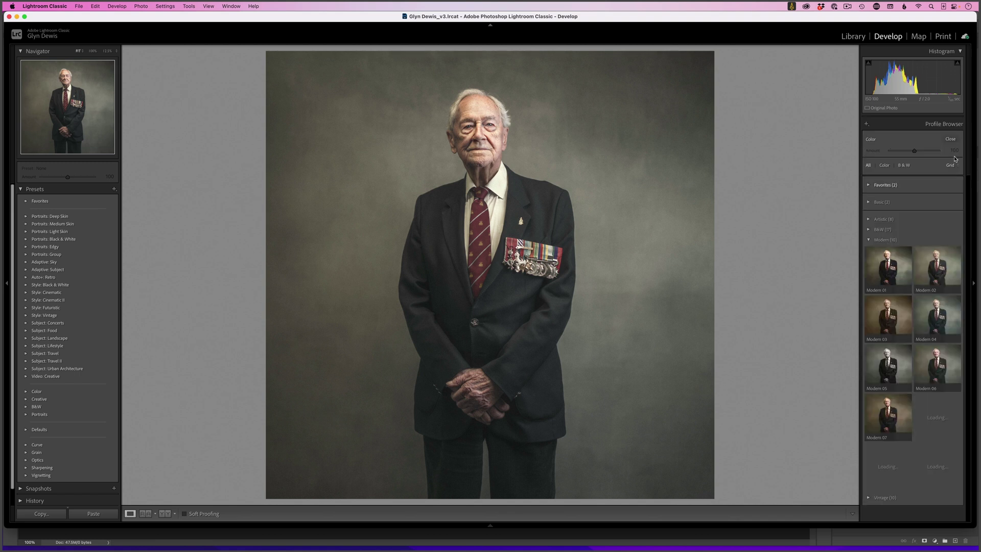
{"action": "left_click", "coordinate": [869, 240]}
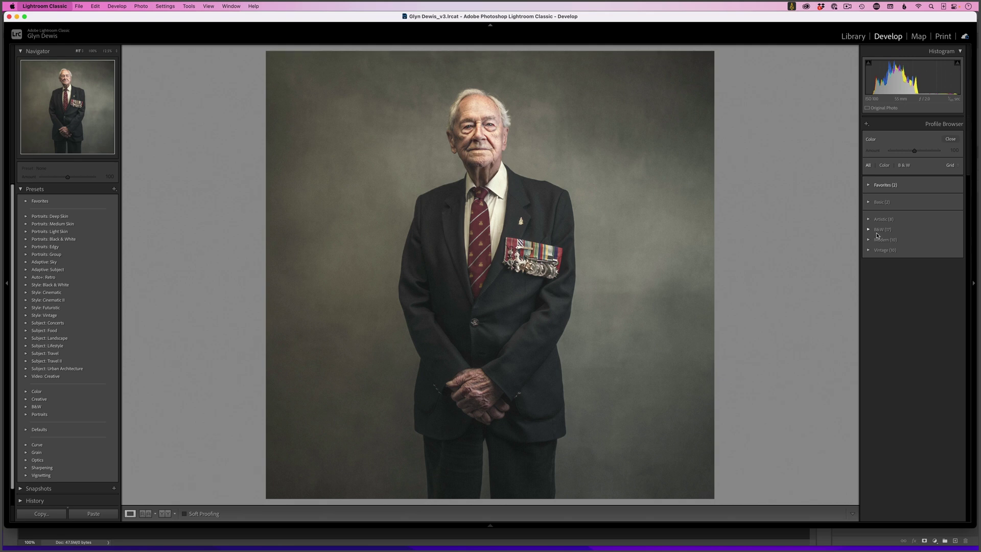
{"action": "key", "text": "super+Tab"}
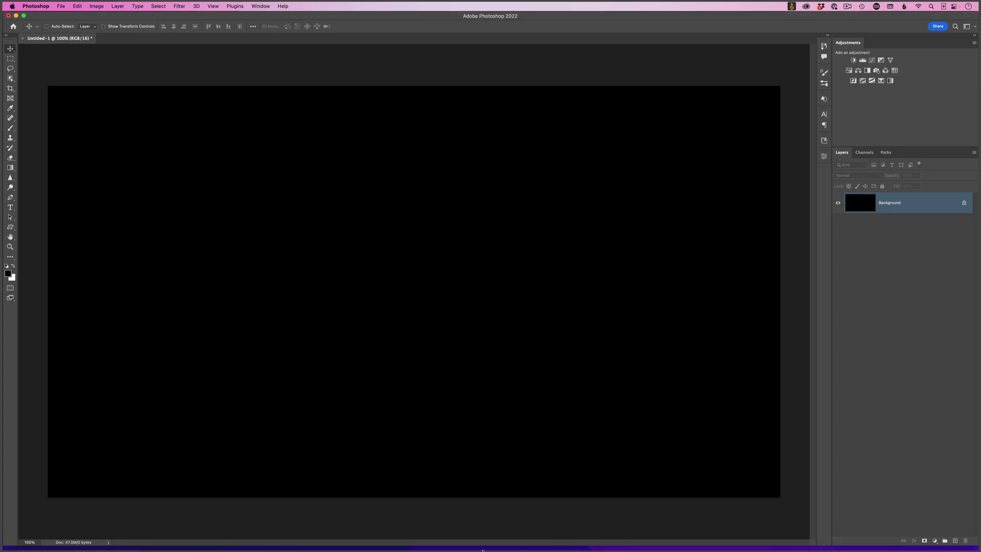
{"action": "left_click", "coordinate": [487, 532]}
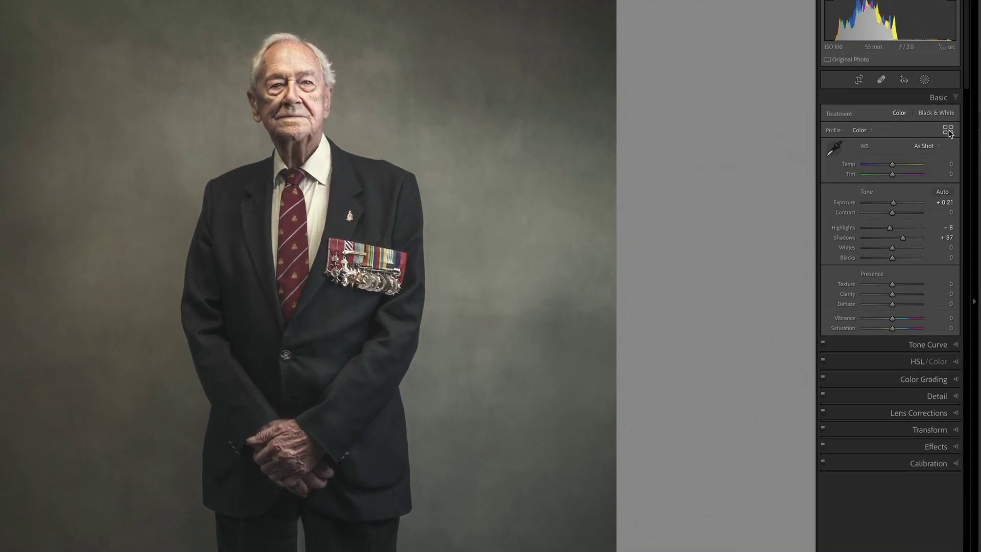
{"action": "left_click", "coordinate": [948, 131]}
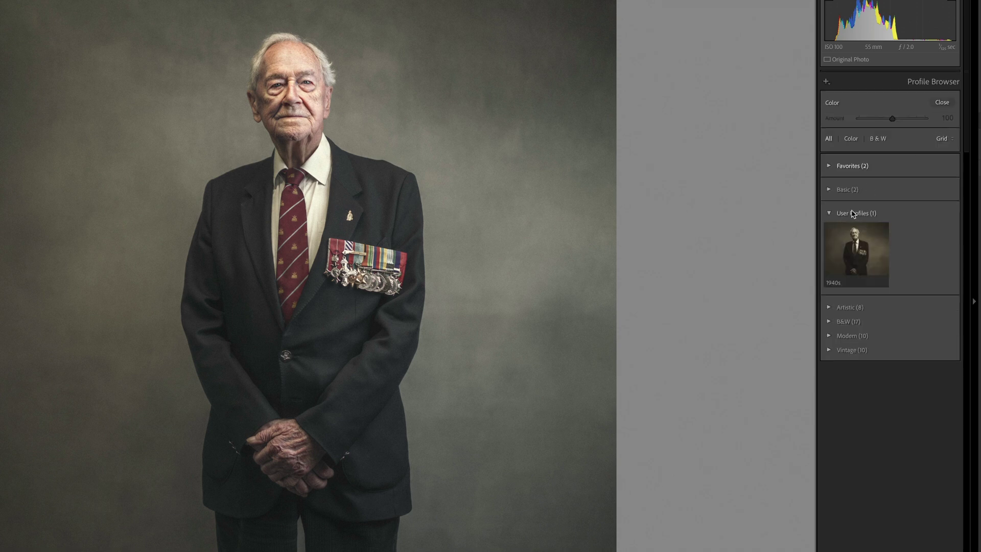
{"action": "left_click", "coordinate": [828, 284]}
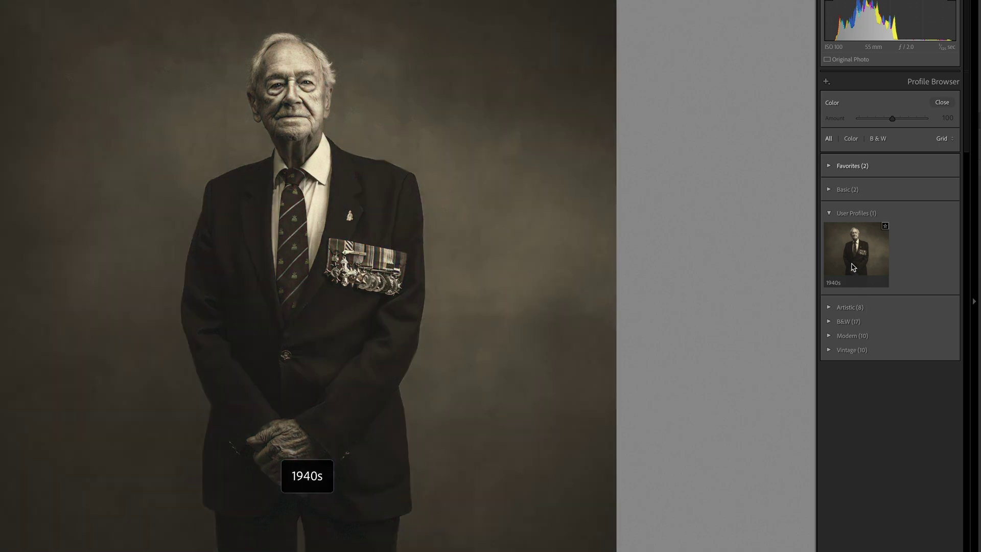
{"action": "left_click", "coordinate": [852, 263]}
{"action": "mouse_move", "coordinate": [891, 118]}
{"action": "left_mouse_down"}
{"action": "mouse_move", "coordinate": [861, 118]}
{"action": "mouse_move", "coordinate": [904, 119]}
{"action": "mouse_move", "coordinate": [876, 120]}
{"action": "mouse_move", "coordinate": [896, 120]}
{"action": "left_mouse_up"}
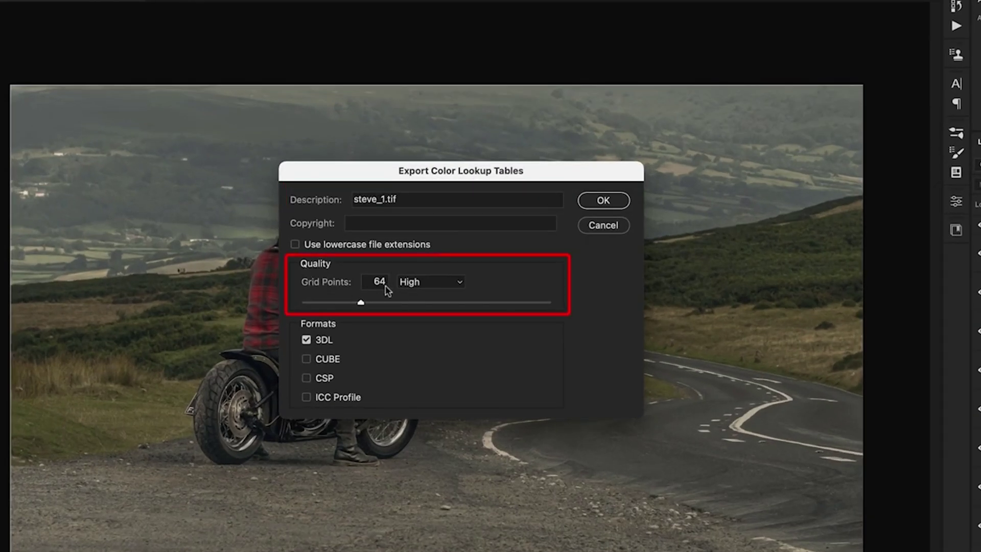
- Keep export quality at High and add CUBE to the lookup table export formats
{"action": "left_click", "coordinate": [428, 284]}
{"action": "left_click", "coordinate": [429, 285]}
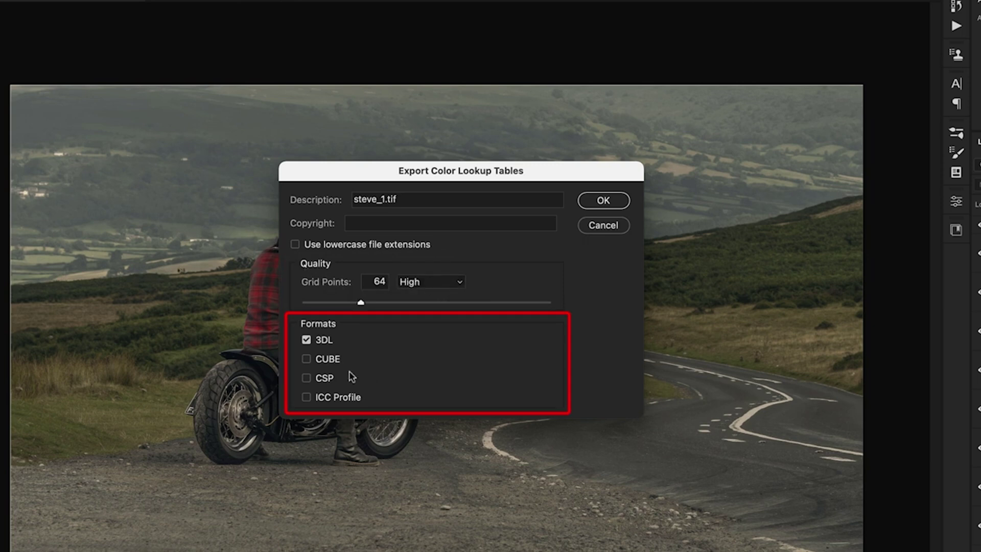
{"action": "left_click", "coordinate": [308, 359]}
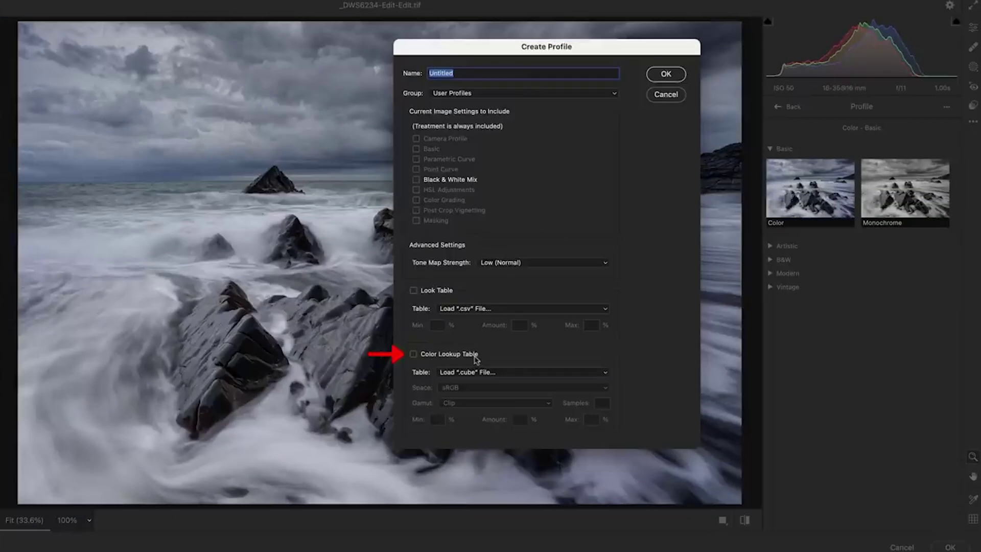
- Create a new profile group named Custom Looks
{"action": "left_click", "coordinate": [434, 93]}
{"action": "left_click", "coordinate": [451, 130]}
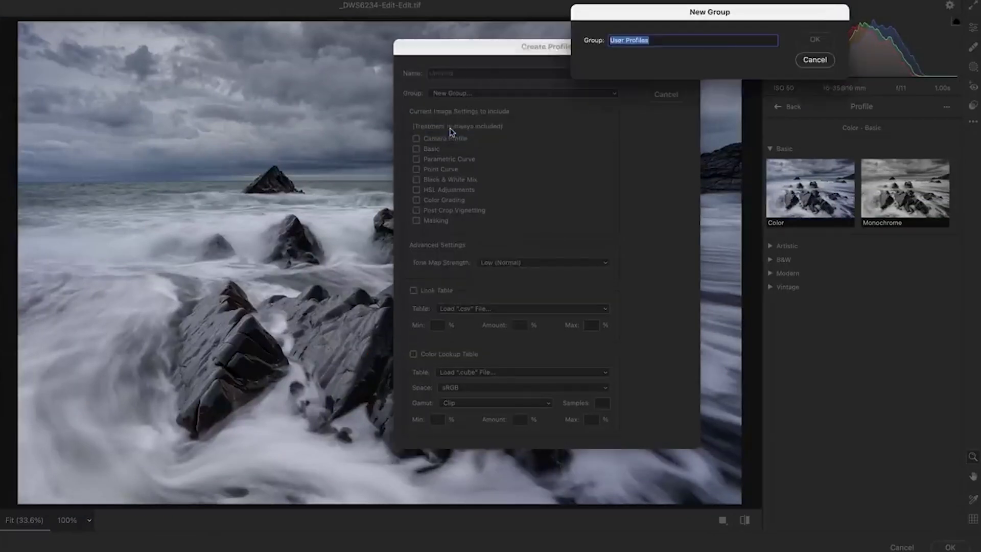
{"action": "type", "text": "Custom Looks"}
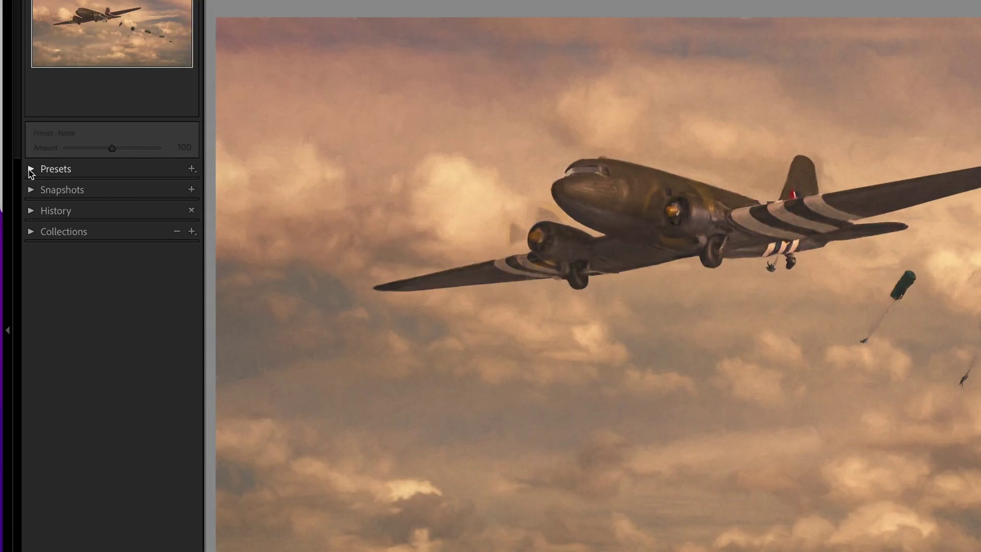
- Apply the Style: Cinematic CN07 preset to the aircraft photo, then set Whites -56, Exposure +0.50
{"action": "left_click", "coordinate": [31, 169]}
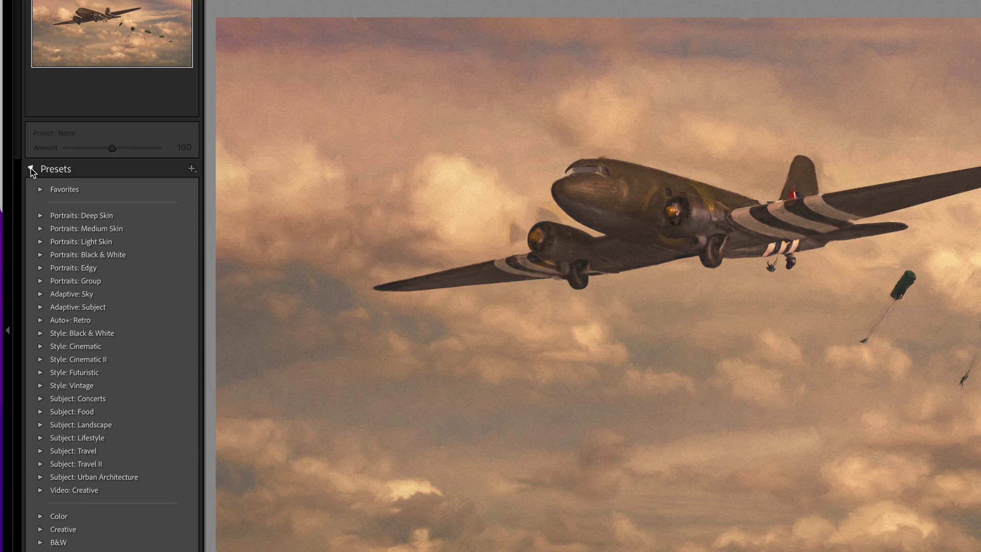
{"action": "left_click", "coordinate": [40, 347]}
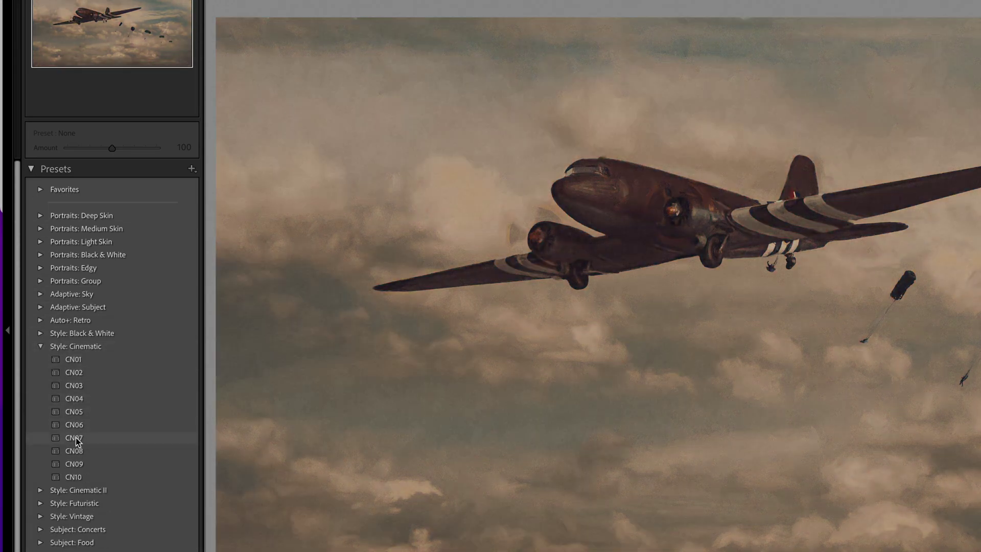
{"action": "left_click", "coordinate": [74, 438]}
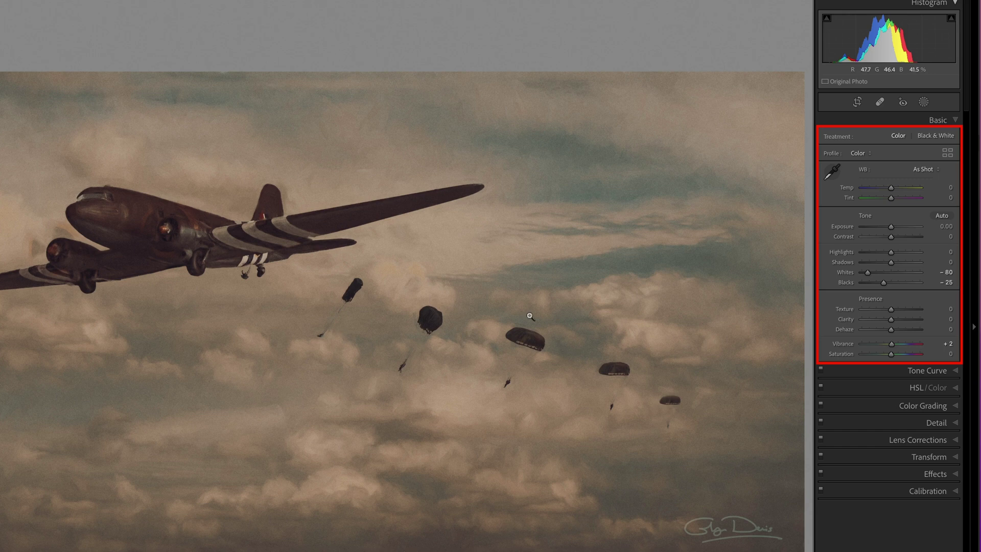
{"action": "left_click_drag", "start_coordinate": [868, 274], "coordinate": [875, 274]}
{"action": "left_click_drag", "start_coordinate": [892, 227], "coordinate": [896, 227]}
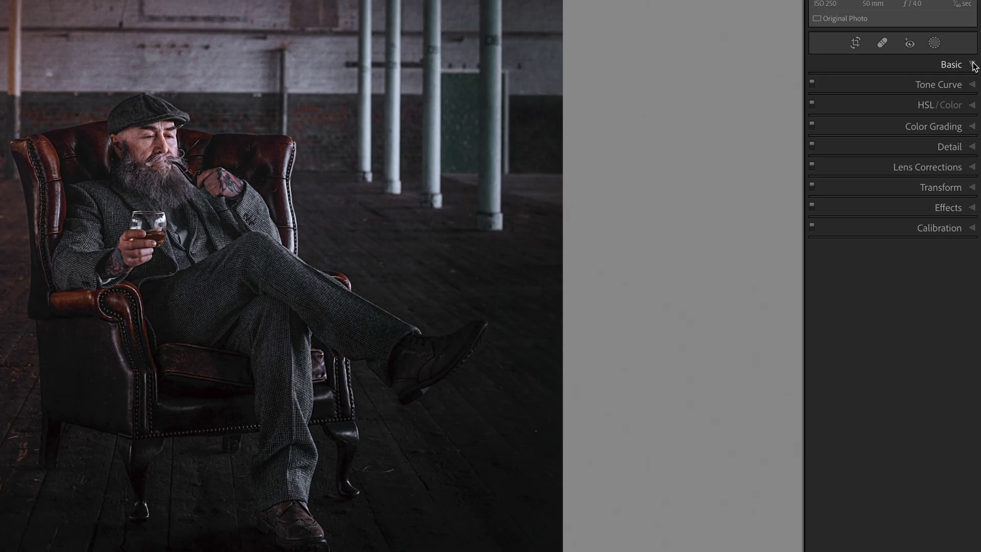
- Expand the Basic, HSL/Color and Color Grading panels, then view Develop Settings presets offered at import
{"action": "left_click", "coordinate": [972, 65]}
{"action": "left_click", "coordinate": [975, 384]}
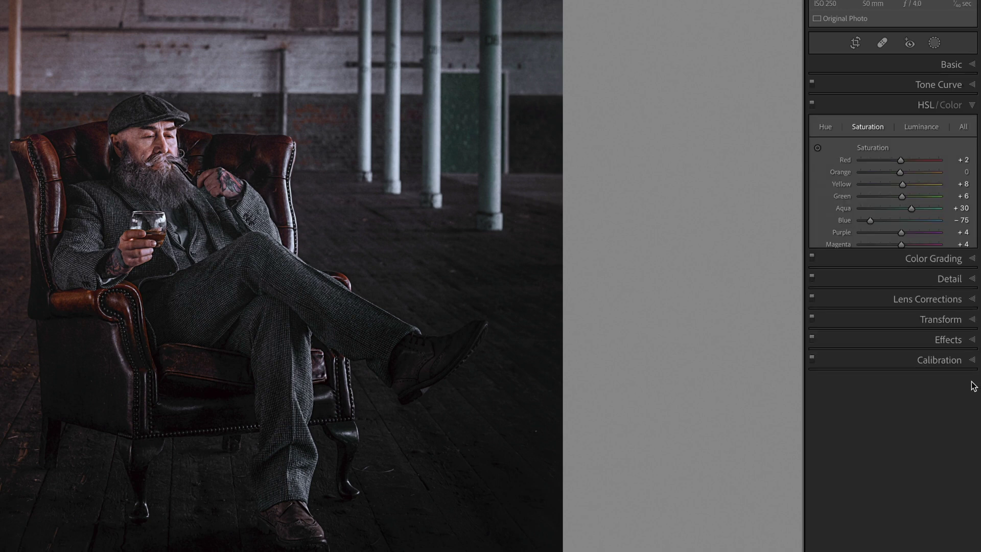
{"action": "left_click", "coordinate": [975, 266]}
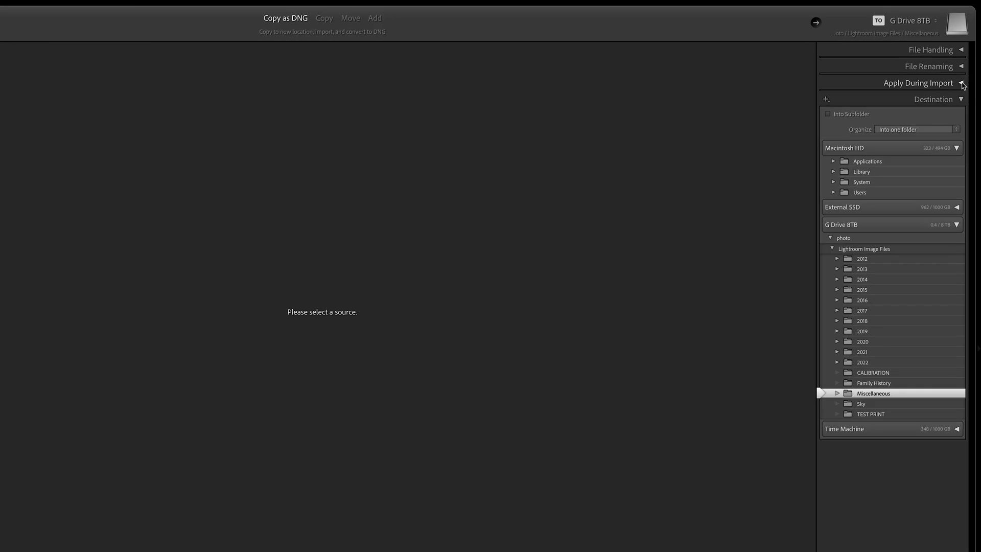
{"action": "left_click", "coordinate": [961, 82]}
{"action": "left_click", "coordinate": [927, 99]}
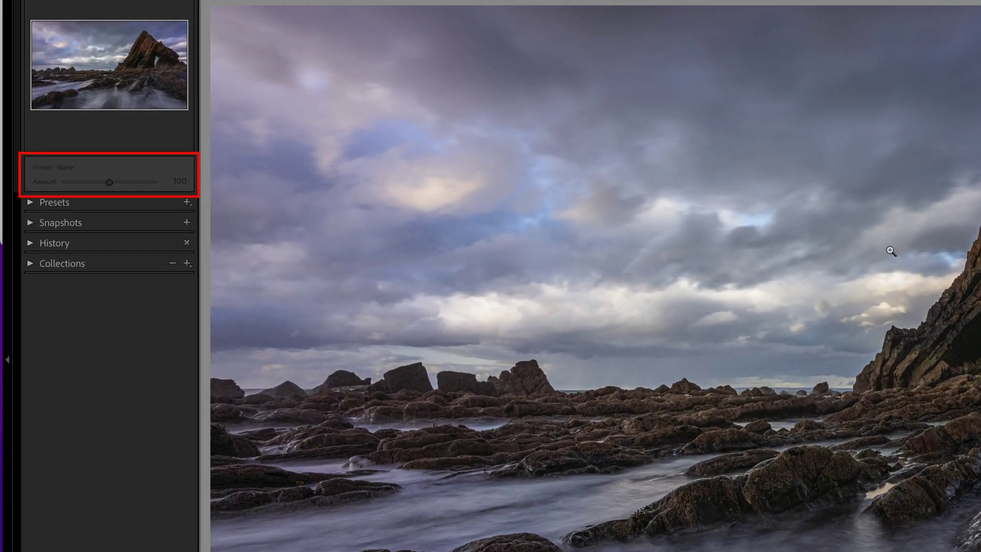
- After trying LN07, apply the Landscape LN05 preset to the seascape at amount 157
{"action": "left_click", "coordinate": [29, 202]}
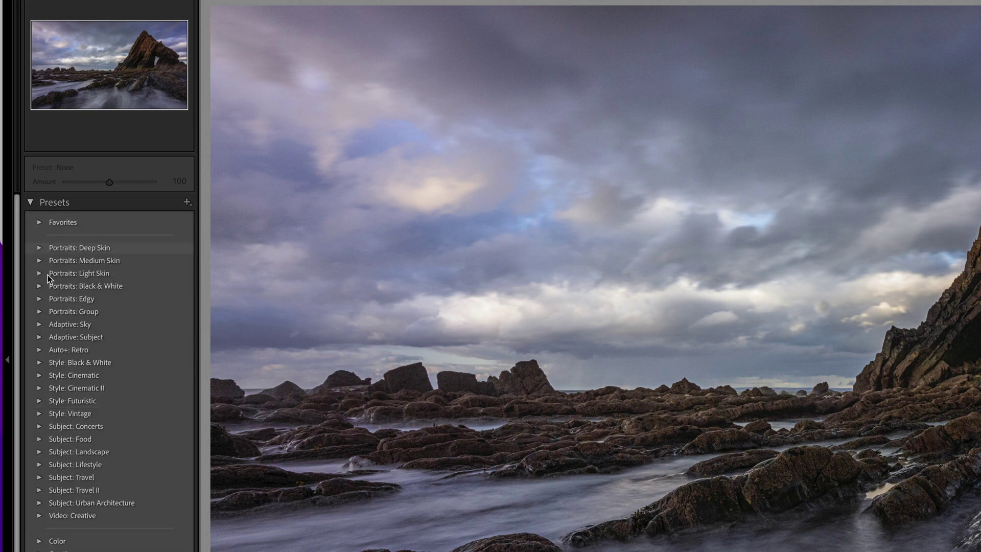
{"action": "left_click", "coordinate": [37, 451]}
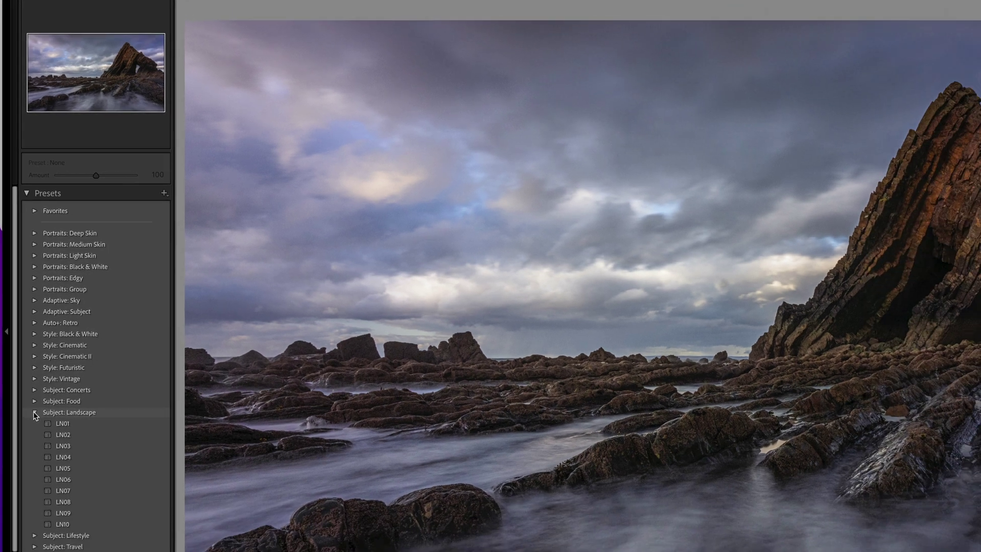
{"action": "left_click", "coordinate": [59, 458]}
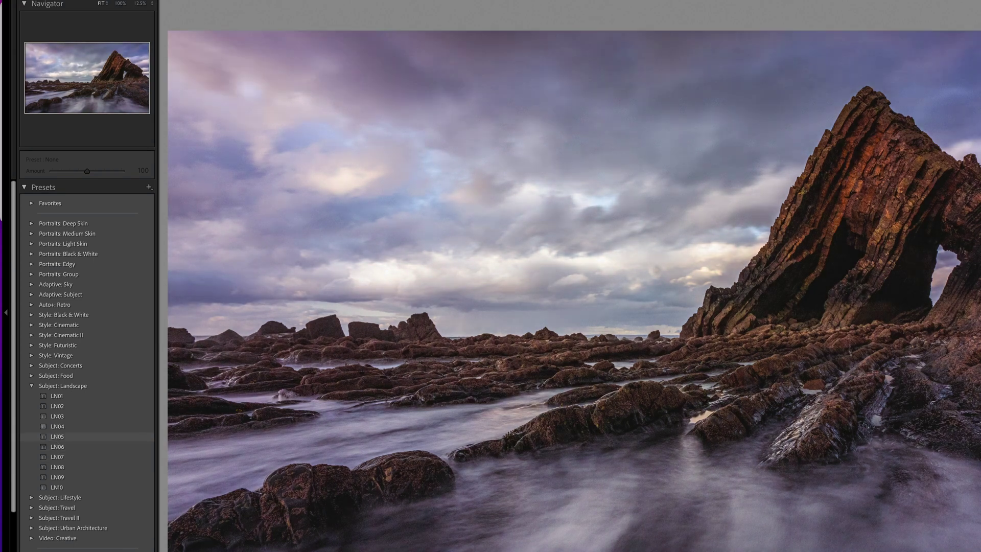
{"action": "left_click", "coordinate": [58, 437]}
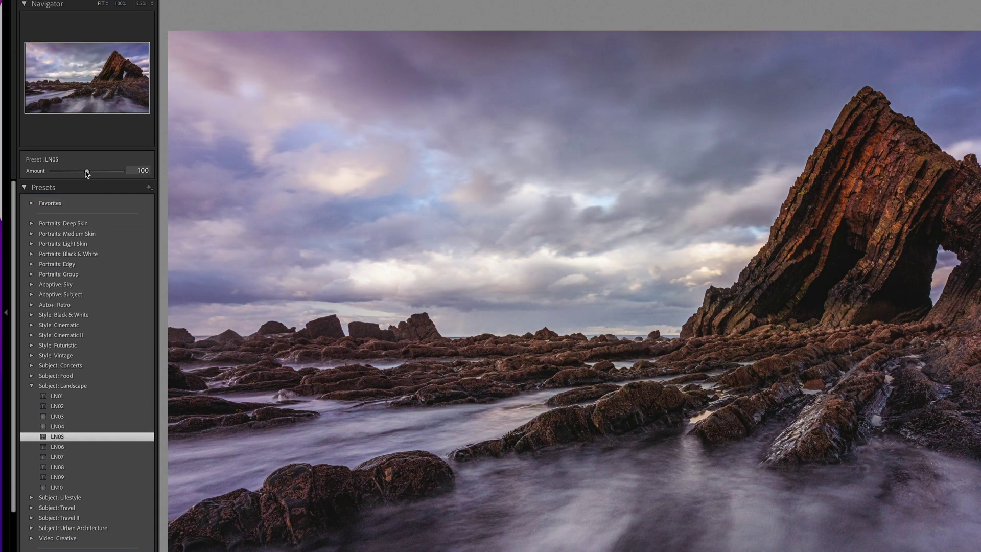
{"action": "left_click_drag", "start_coordinate": [67, 173], "coordinate": [107, 174]}
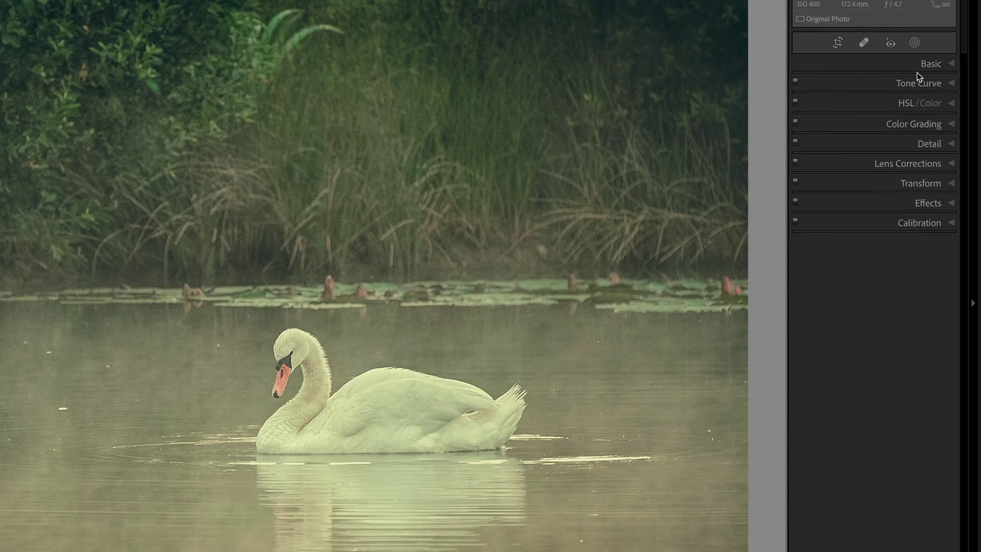
- Try Auto upright correction on the swan photo, then turn it back off
{"action": "left_click", "coordinate": [951, 64]}
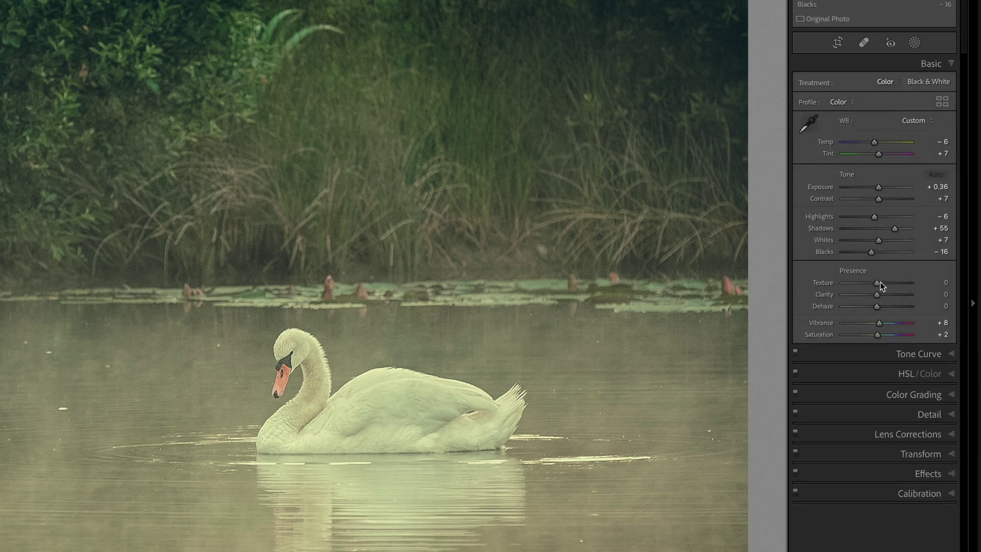
{"action": "left_click", "coordinate": [951, 454]}
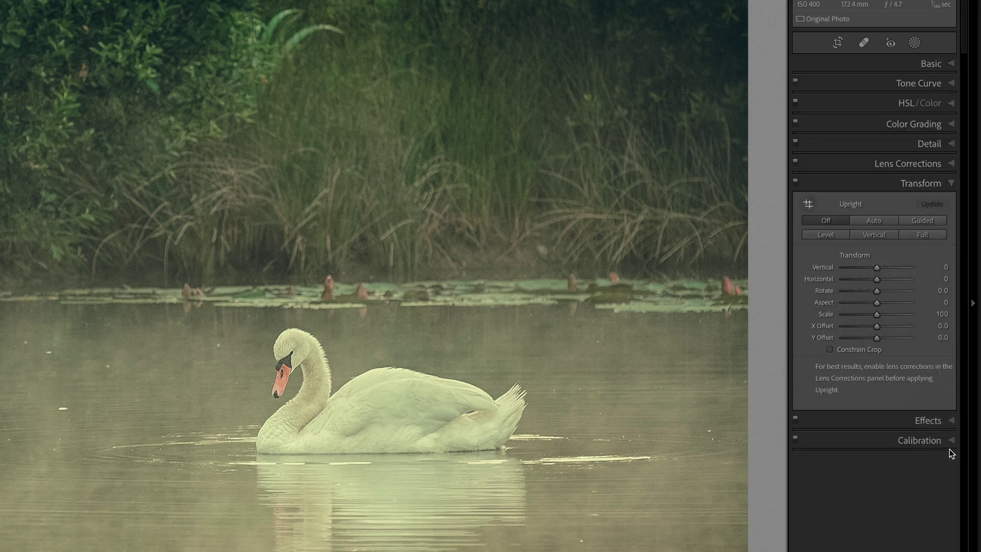
{"action": "left_click", "coordinate": [878, 223]}
{"action": "left_click", "coordinate": [835, 219]}
{"action": "left_click", "coordinate": [949, 183]}
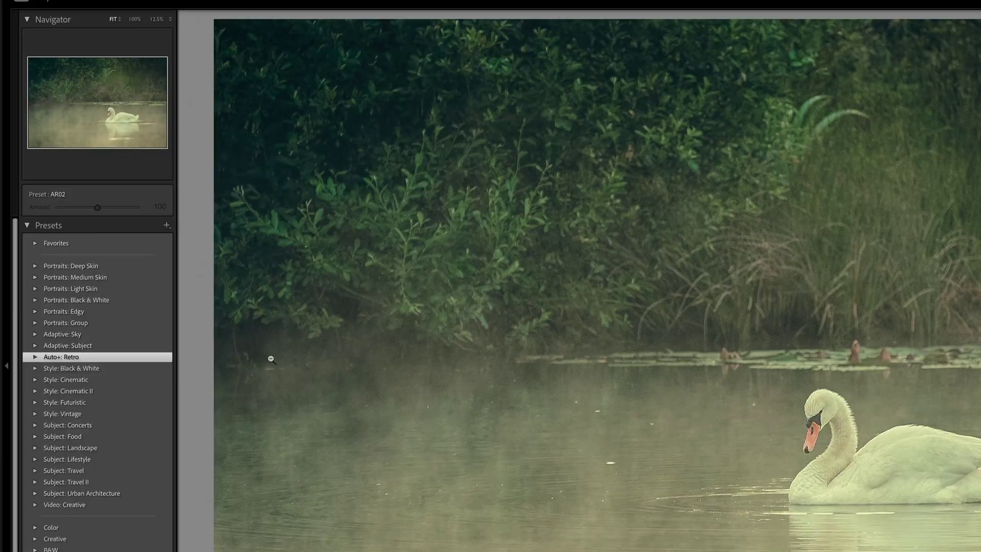
- Apply the Auto+: Retro AR04 preset, then replace it with Cinematic II CN11
{"action": "left_click", "coordinate": [35, 357]}
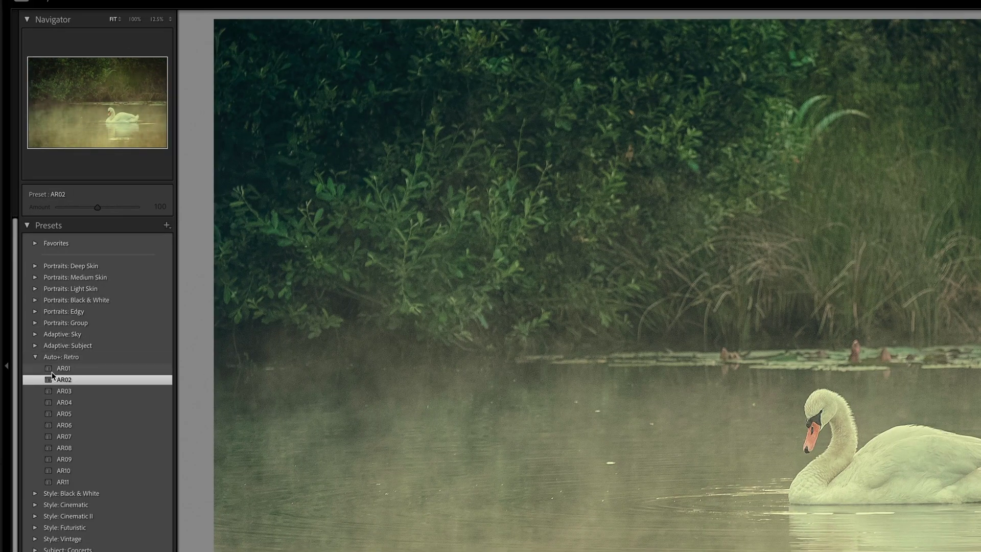
{"action": "left_click", "coordinate": [52, 402]}
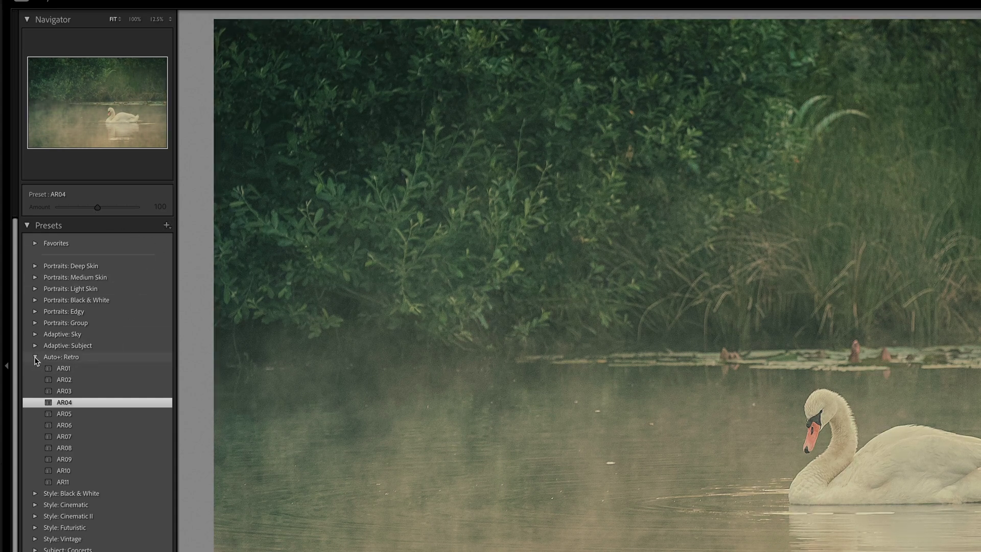
{"action": "left_click", "coordinate": [35, 358]}
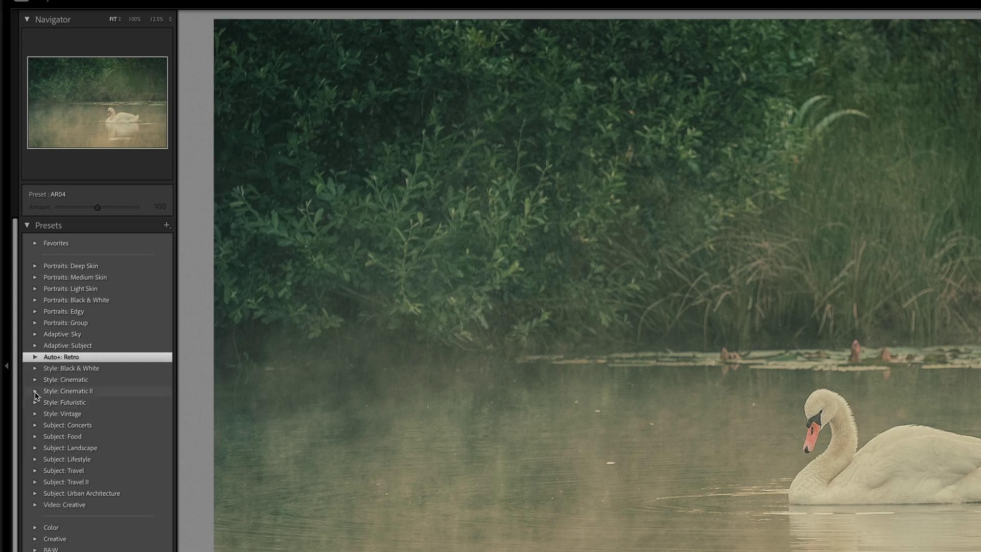
{"action": "left_click", "coordinate": [35, 390]}
{"action": "left_click", "coordinate": [58, 404]}
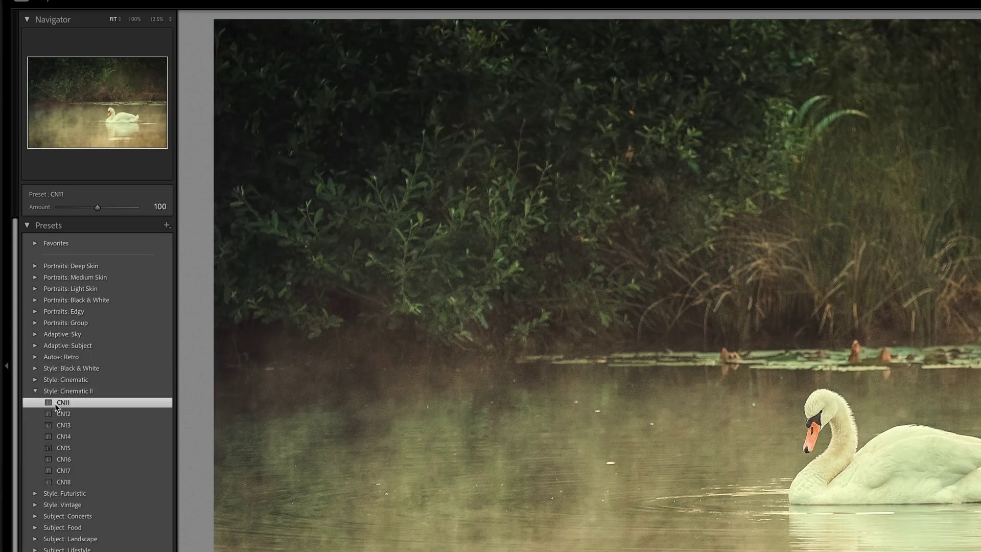
{"action": "left_click", "coordinate": [167, 225]}
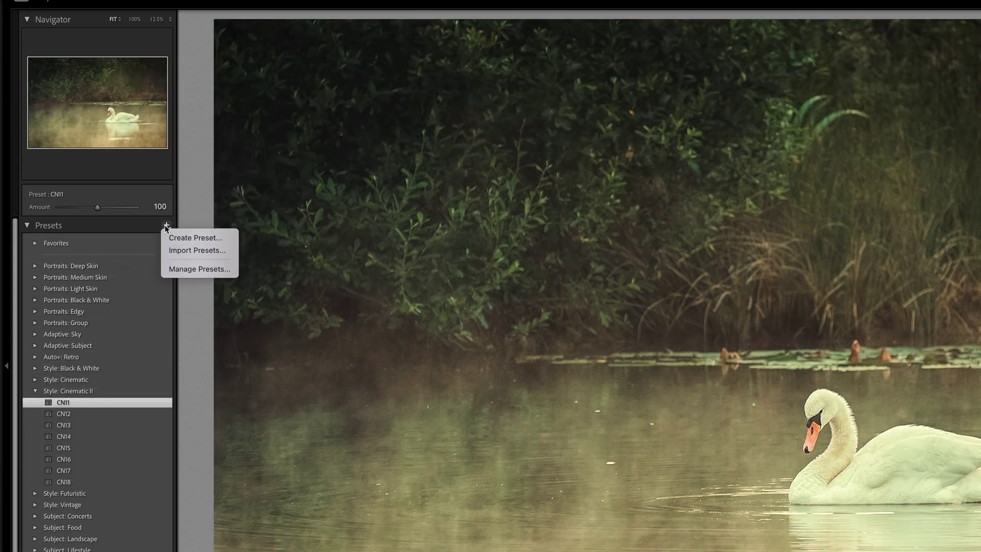
- Start a new develop preset with Auto Settings included
{"action": "left_click", "coordinate": [223, 238]}
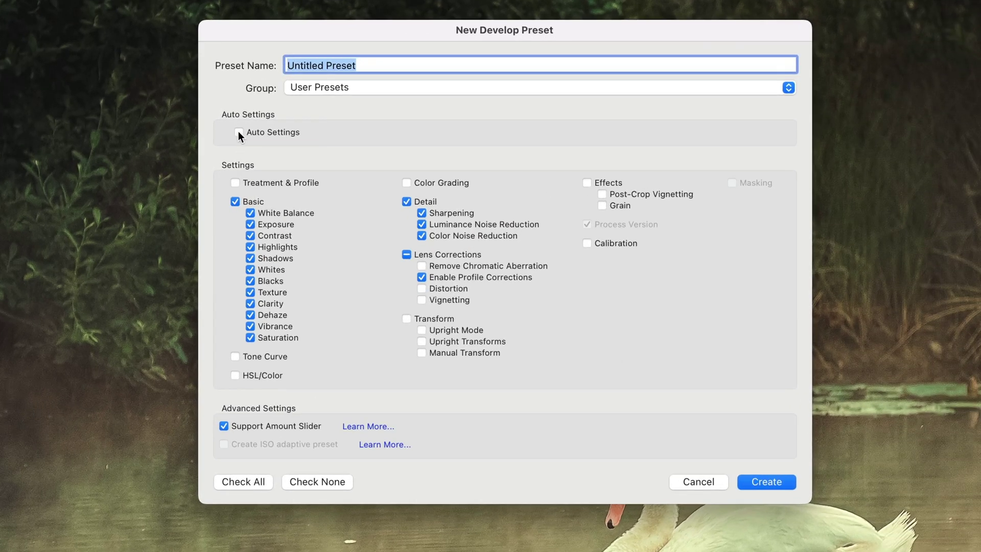
{"action": "left_click", "coordinate": [239, 133]}
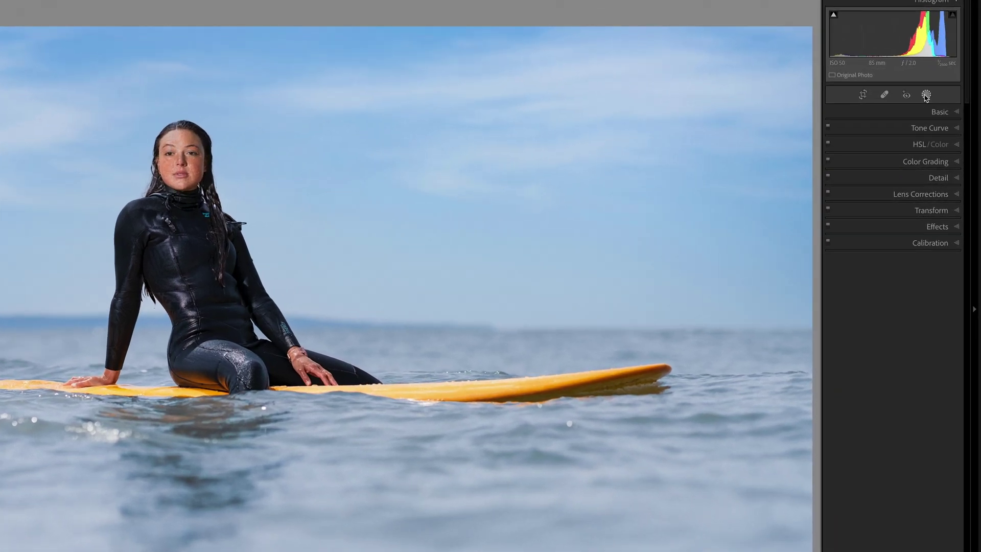
- Add a Select Subject mask to the surfer, undo it, and list the Adaptive: Subject presets
{"action": "left_click", "coordinate": [936, 113]}
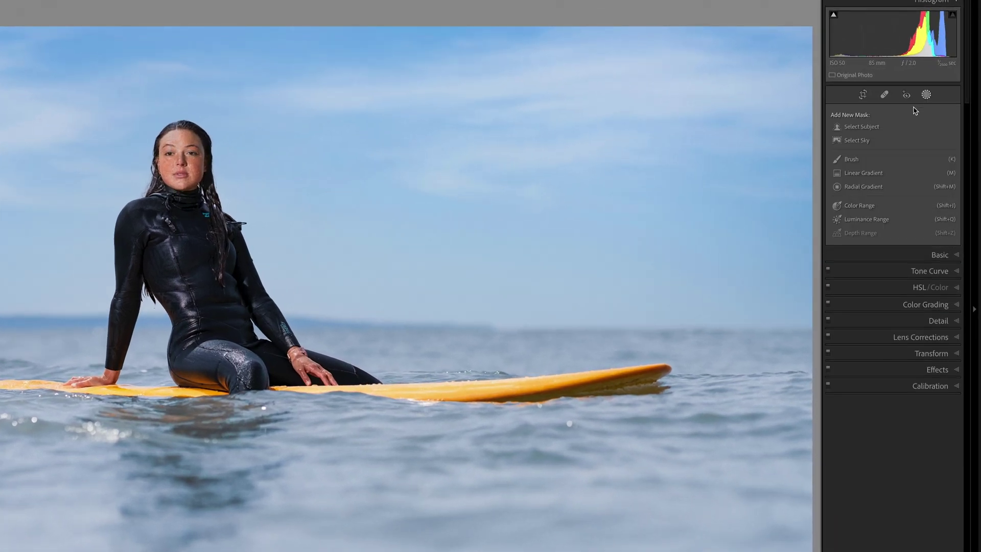
{"action": "left_click", "coordinate": [862, 127]}
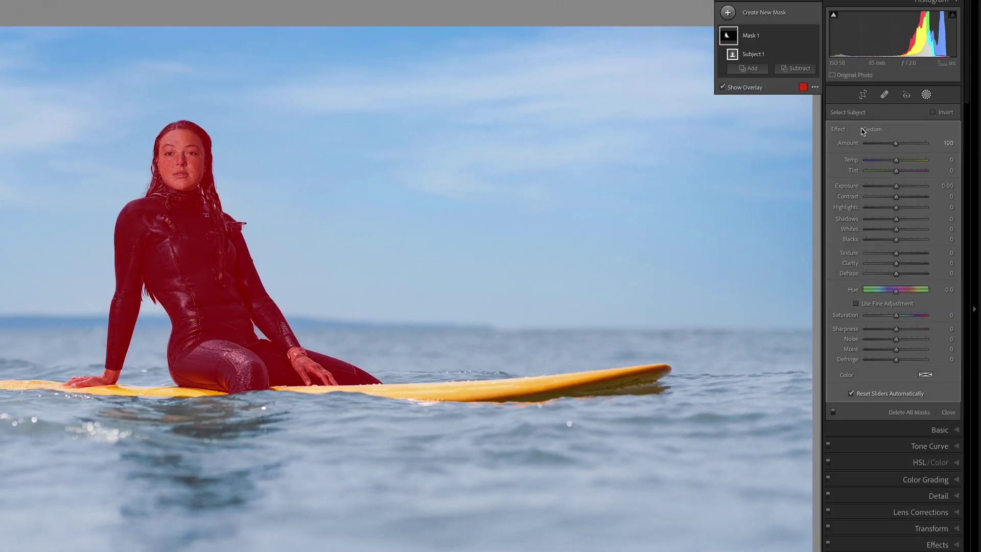
{"action": "key", "text": "ctrl+z"}
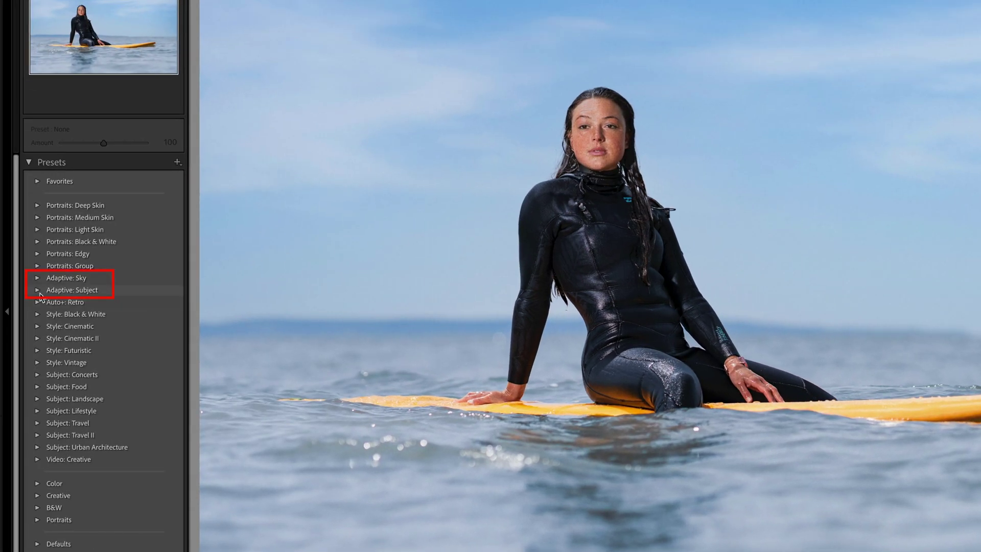
{"action": "left_click", "coordinate": [38, 290]}
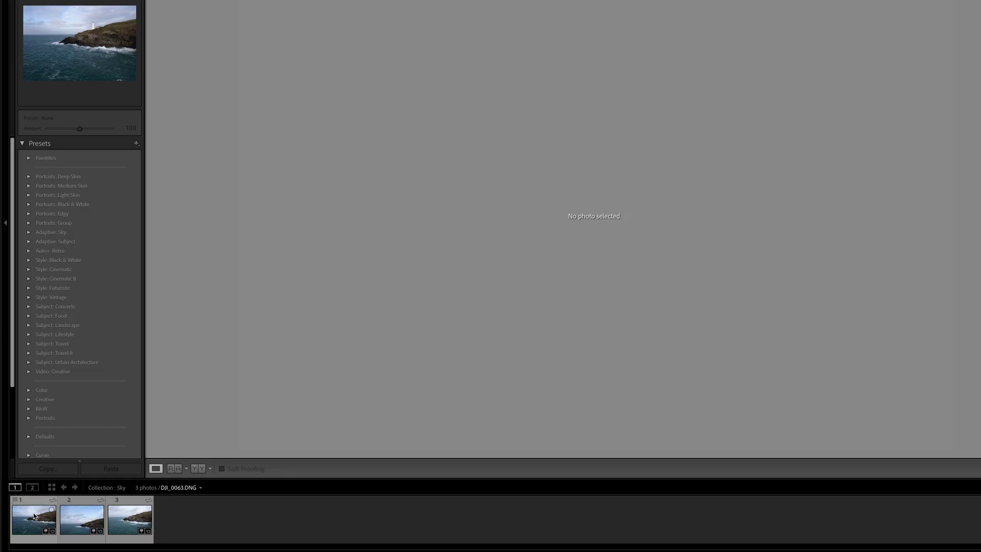
- Apply the Adaptive: Sky Blue Drama preset to the lighthouse photo
{"action": "left_click", "coordinate": [34, 516]}
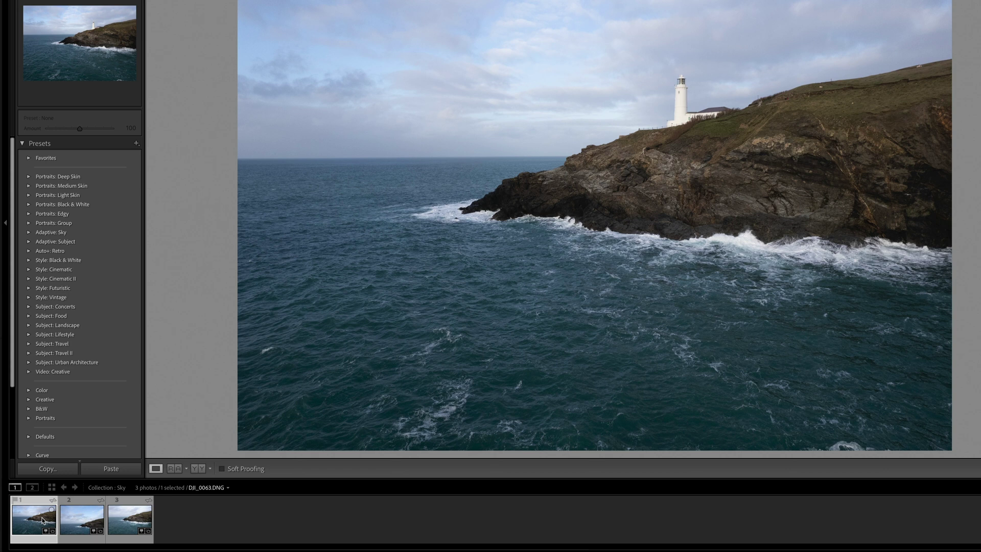
{"action": "left_click", "coordinate": [28, 233]}
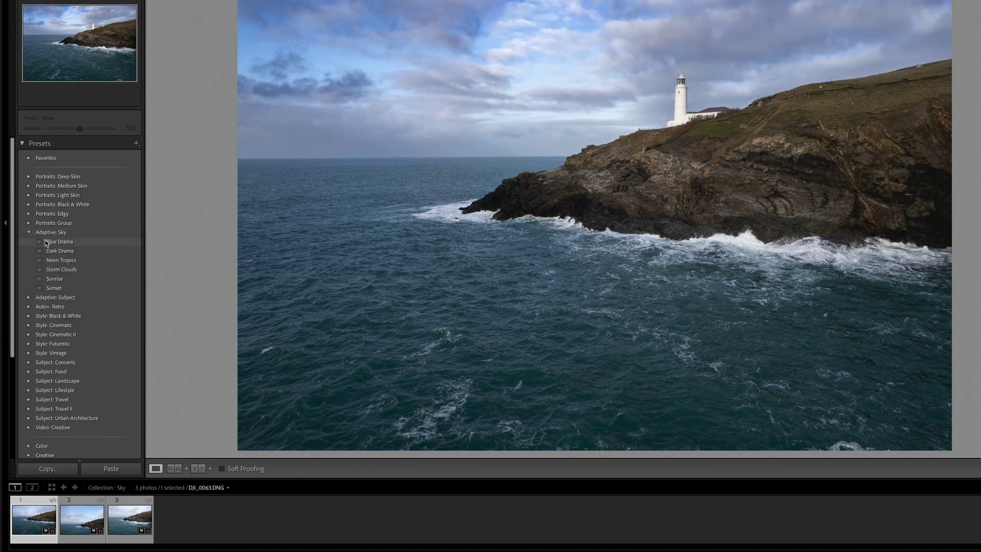
{"action": "left_click", "coordinate": [46, 243]}
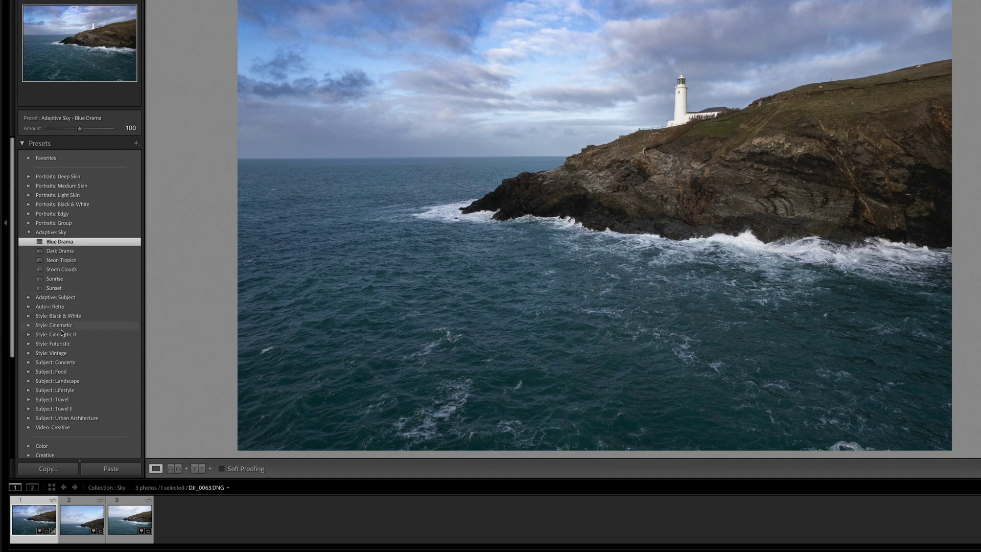
- Sync the Masking settings from the lighthouse to the other two aerial photos
{"action": "left_click", "coordinate": [128, 526]}
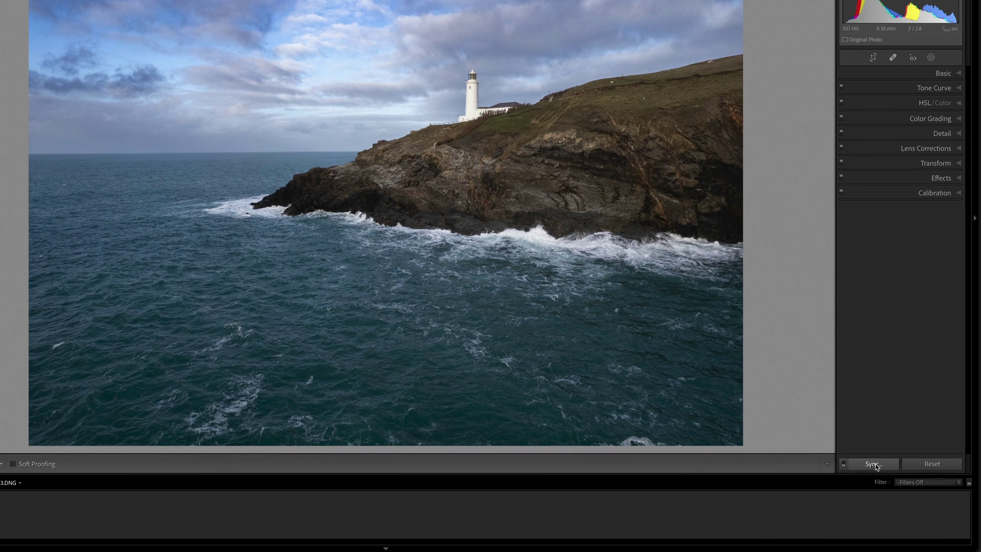
{"action": "left_click", "coordinate": [874, 464]}
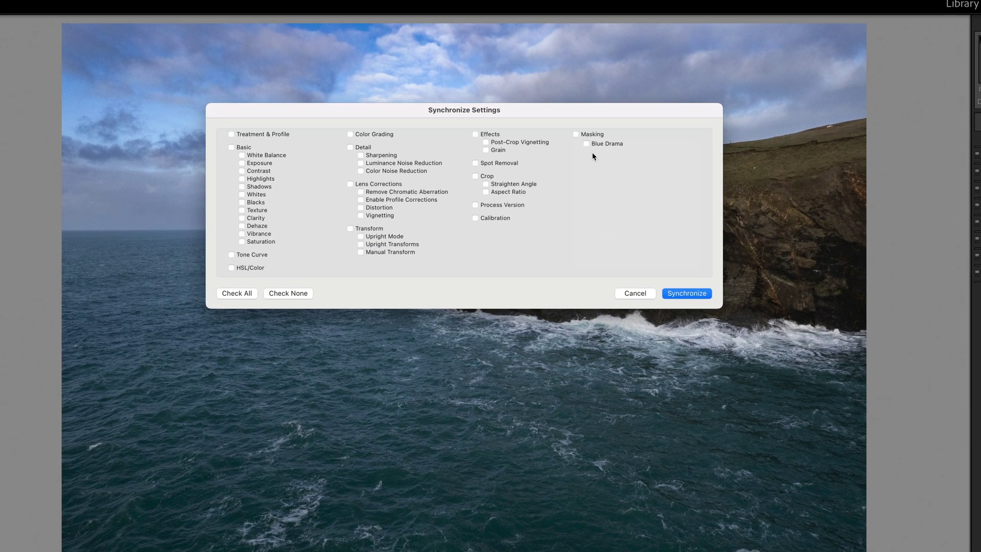
{"action": "left_click", "coordinate": [576, 134]}
{"action": "left_click", "coordinate": [688, 294]}
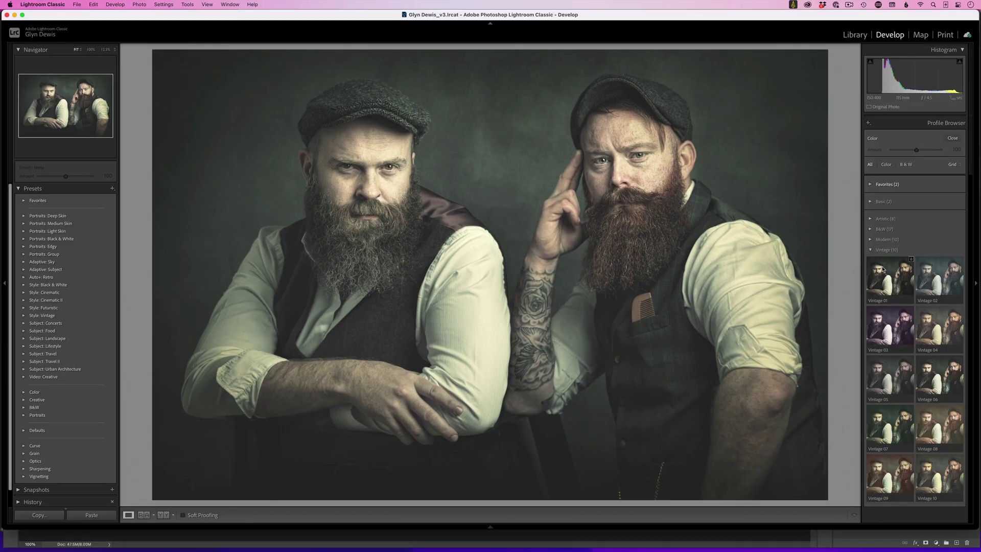
- Compare Vintage 01 and 03, then apply Vintage 05 to the portrait at amount 86
{"action": "left_click", "coordinate": [883, 270]}
{"action": "left_click", "coordinate": [886, 328]}
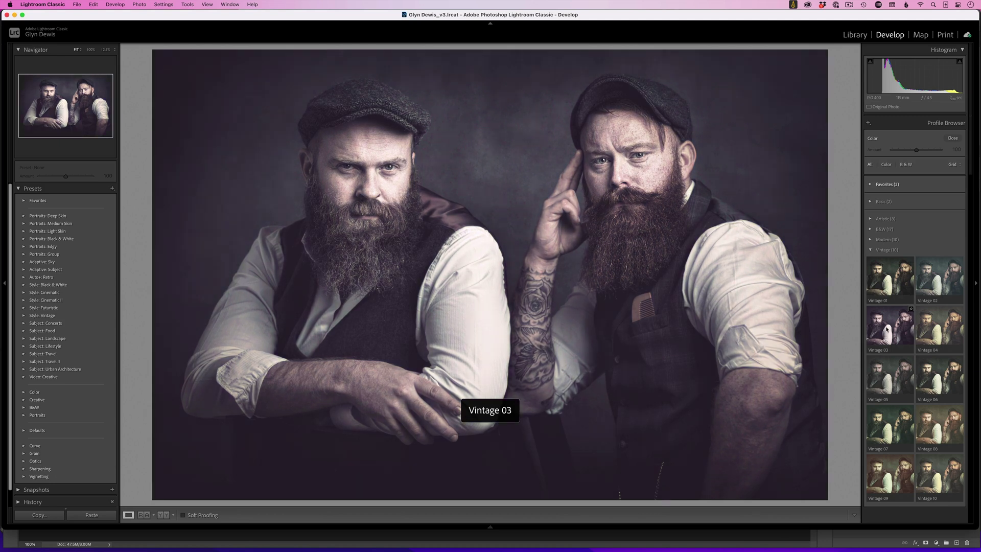
{"action": "left_click", "coordinate": [889, 378]}
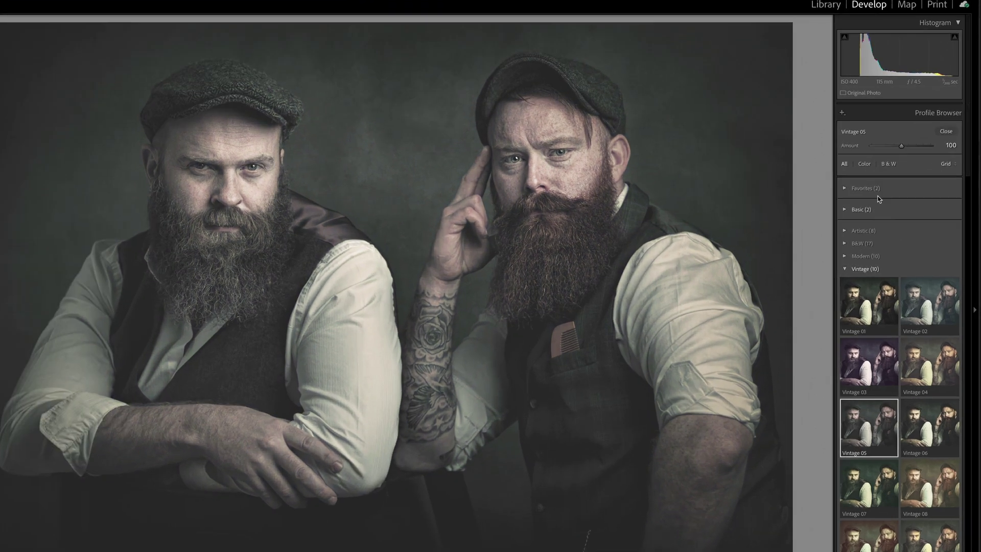
{"action": "left_click_drag", "start_coordinate": [902, 145], "coordinate": [865, 135]}
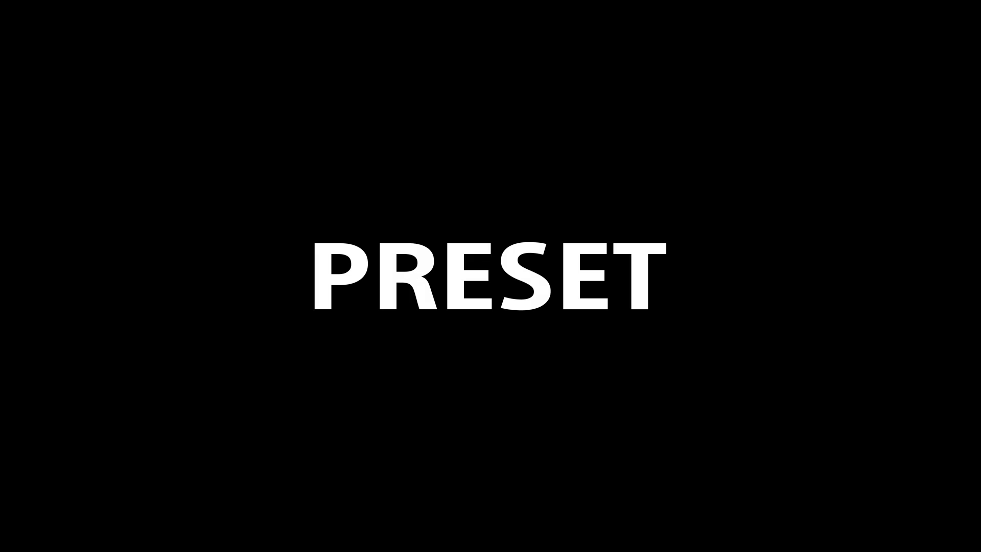
- Expand Basic and HSL/Color, then right-click the custom sky preset under User Presets
{"action": "left_click", "coordinate": [970, 65]}
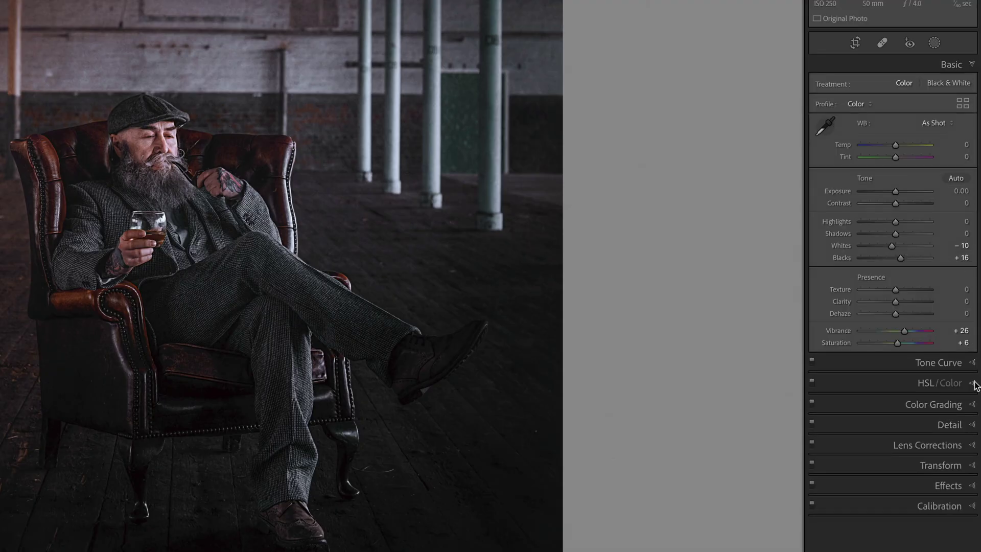
{"action": "left_click", "coordinate": [973, 384]}
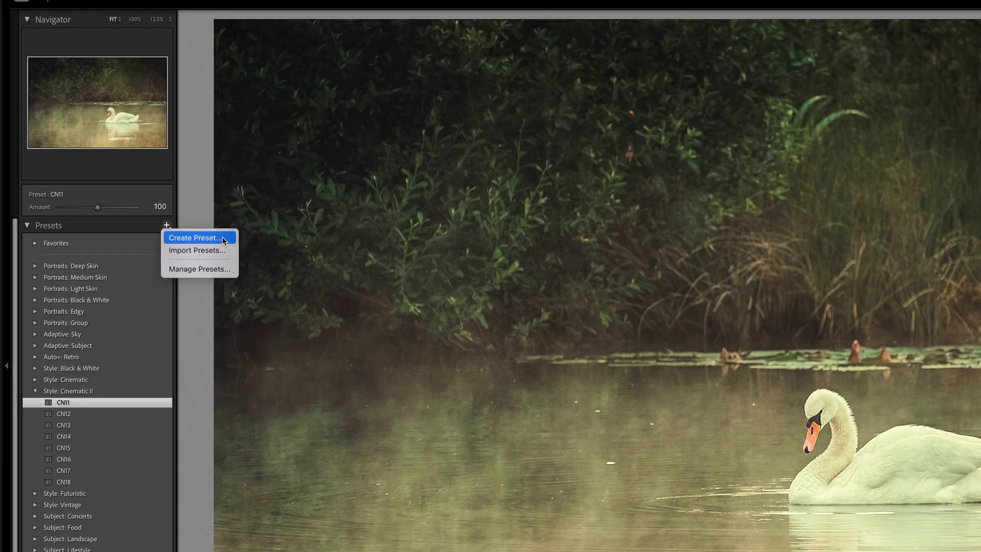
{"action": "left_click", "coordinate": [218, 237]}
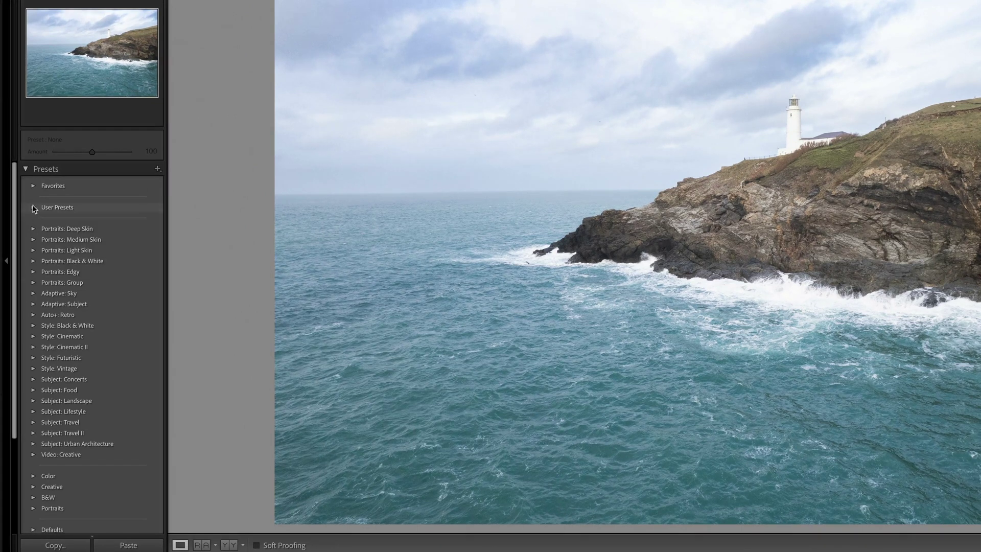
{"action": "left_click", "coordinate": [33, 208]}
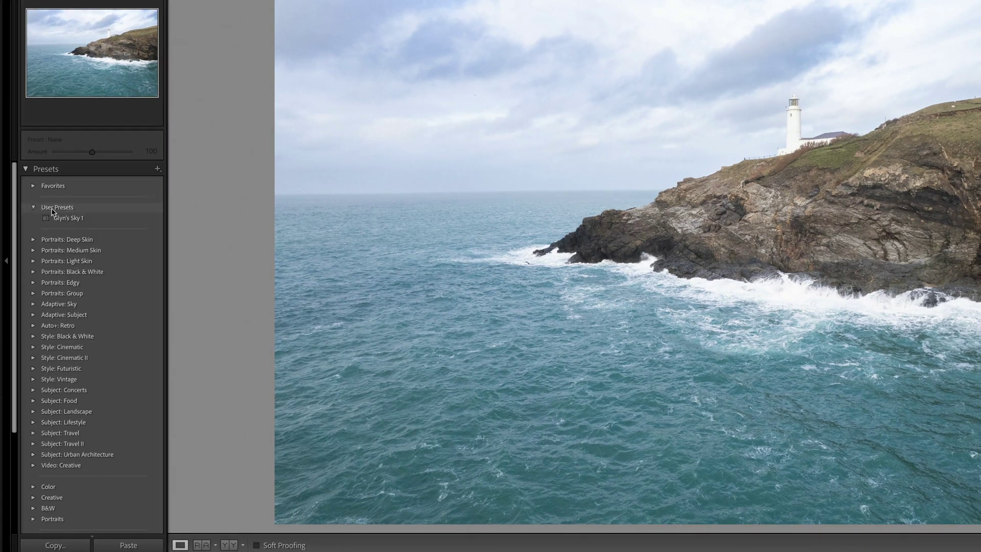
{"action": "right_click", "coordinate": [96, 221]}
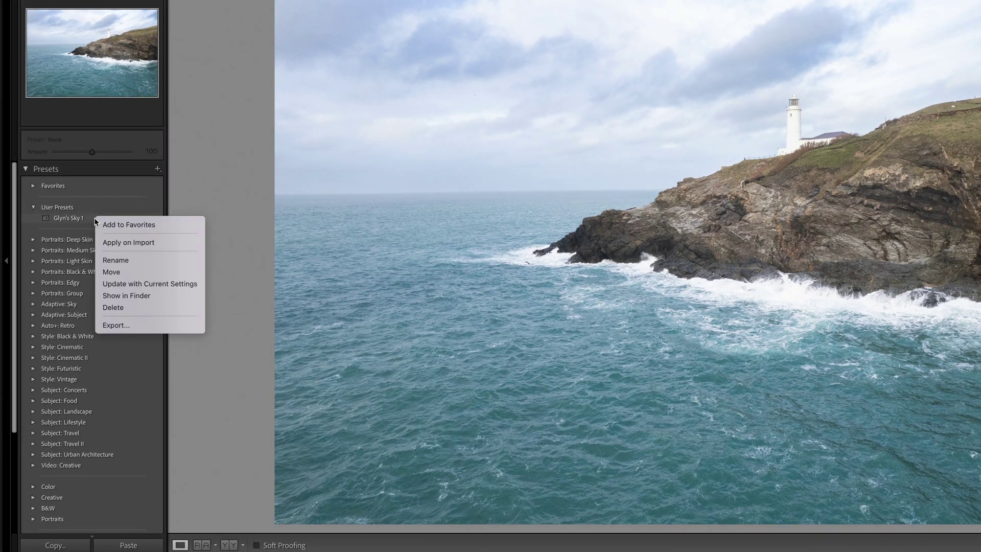